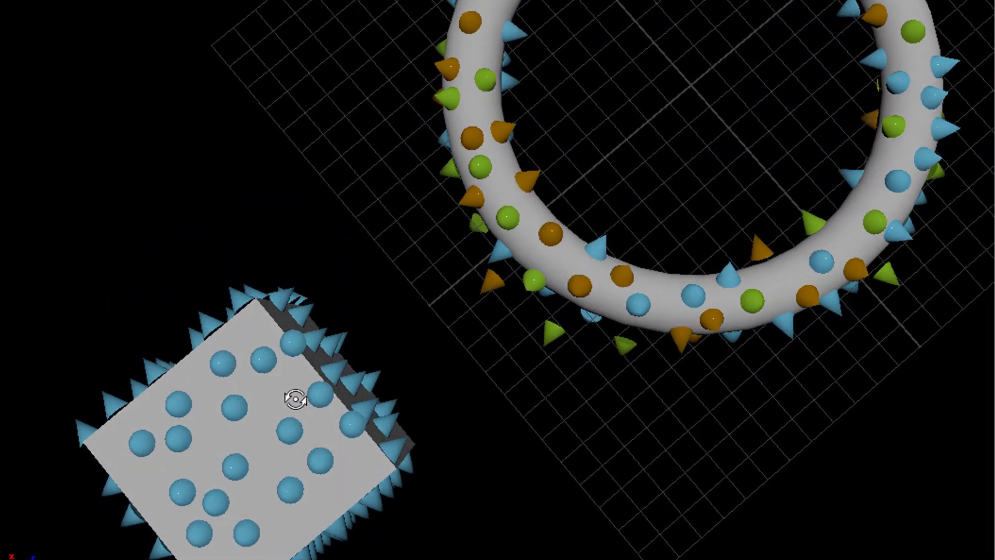
alt+drag(571, 348, 156, 444)
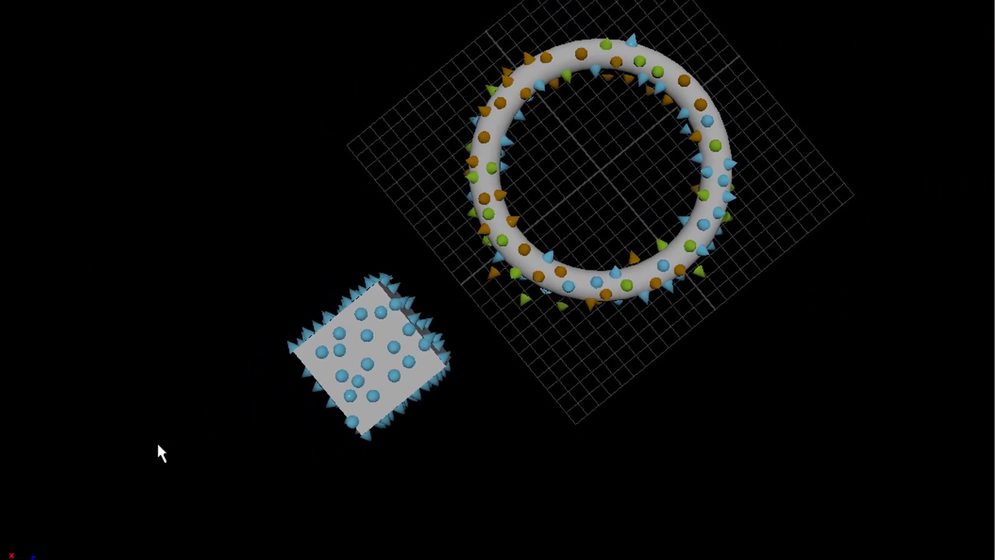
alt+drag(328, 401, 223, 415)
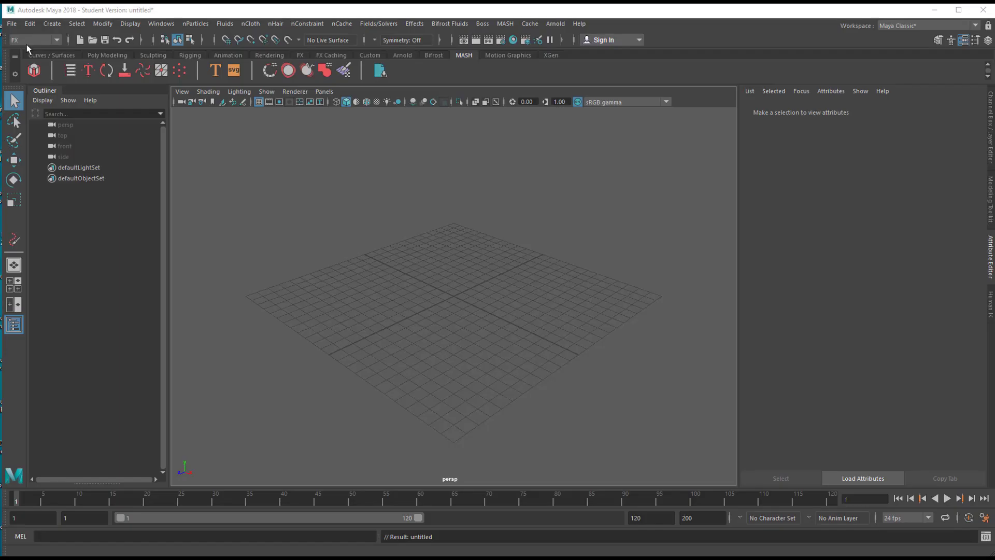
click(505, 24)
mouse_move(516, 62)
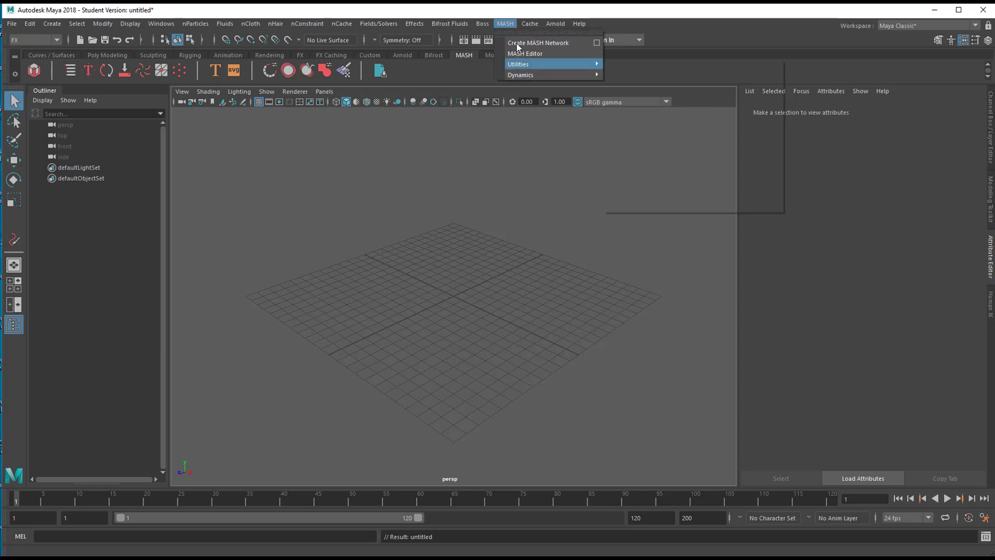
mouse_move(529, 23)
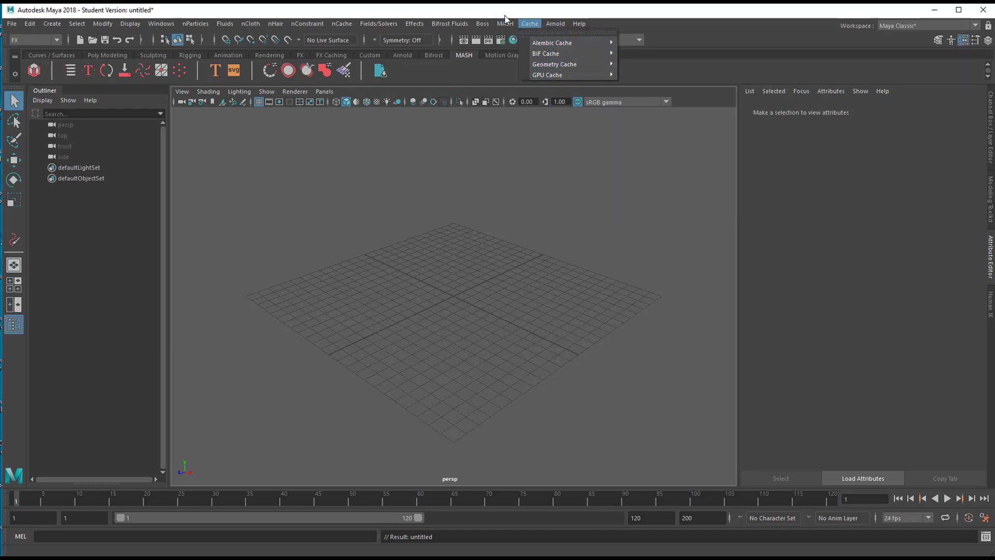
click(271, 271)
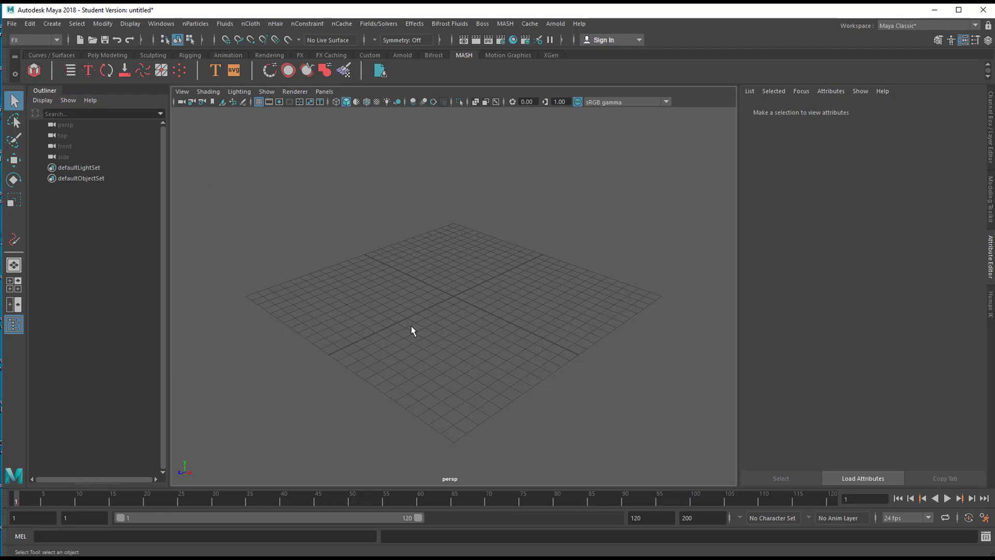
Create a polygon cone at the centre of the grid
click(113, 56)
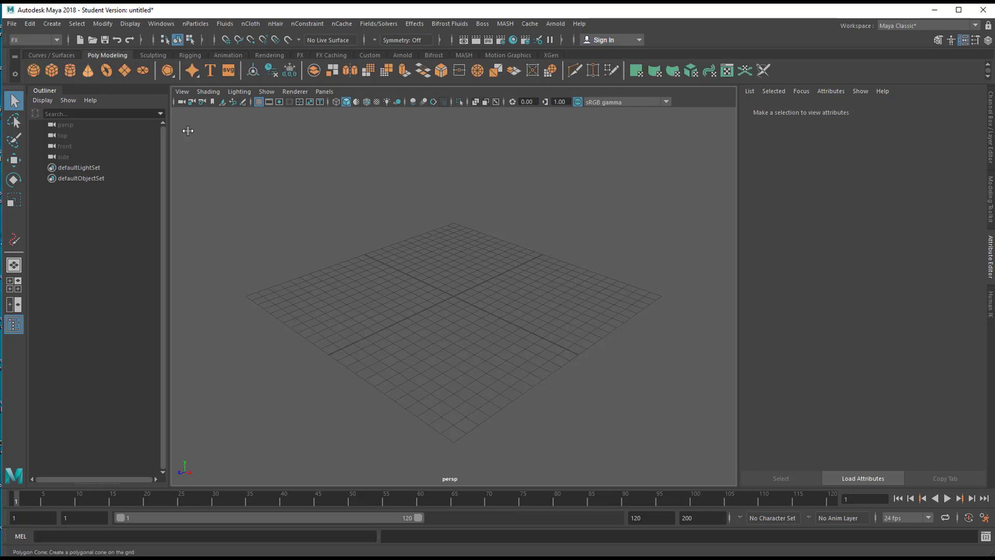
mouse_move(489, 373)
alt+mouse_down()
mouse_move(518, 349)
mouse_move(505, 368)
alt+mouse_up()
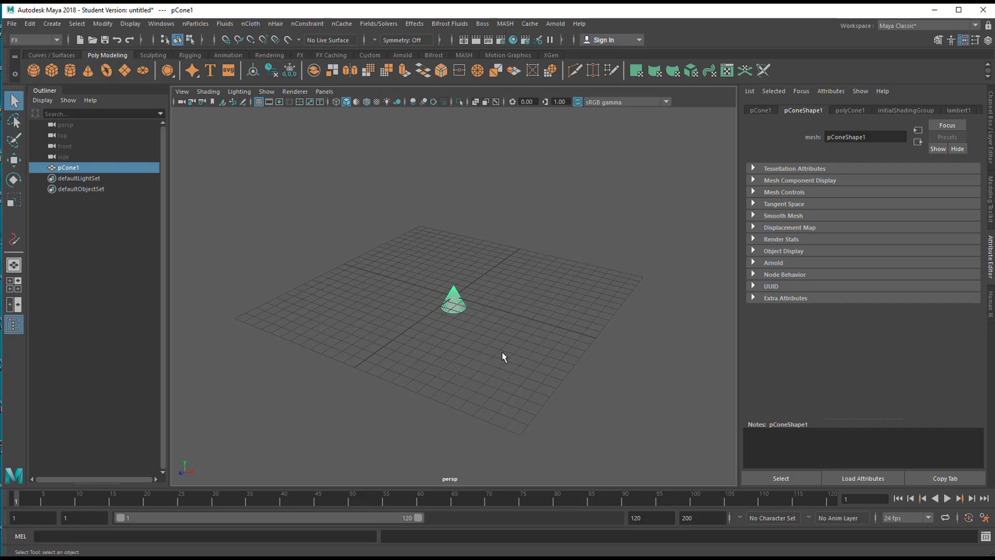
alt+drag(490, 356, 505, 373)
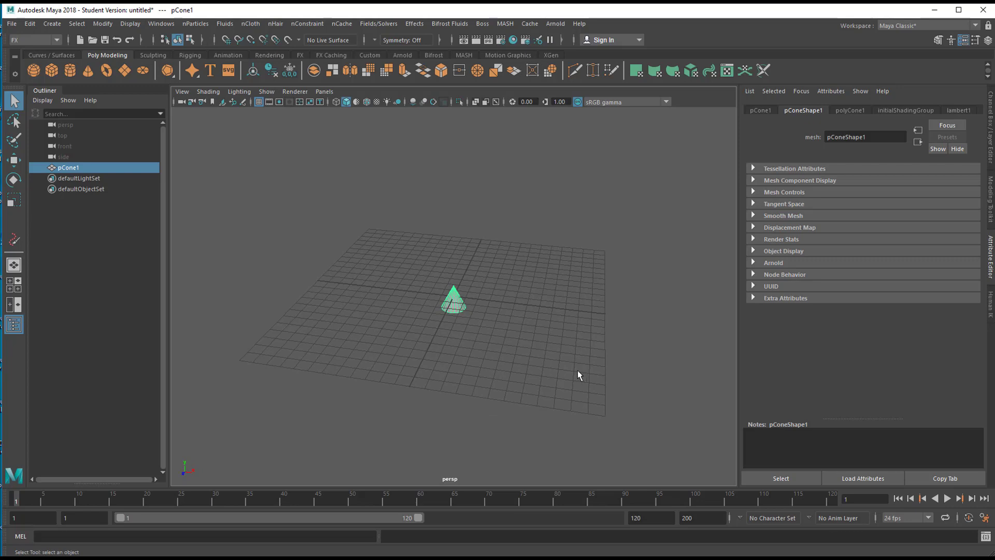
In the front view, raise the cone with grid snapping so its base sits on the horizontal ground axis
key(space)
key(space)
scroll(389, 373, up, 5)
scroll(525, 400, up, 2)
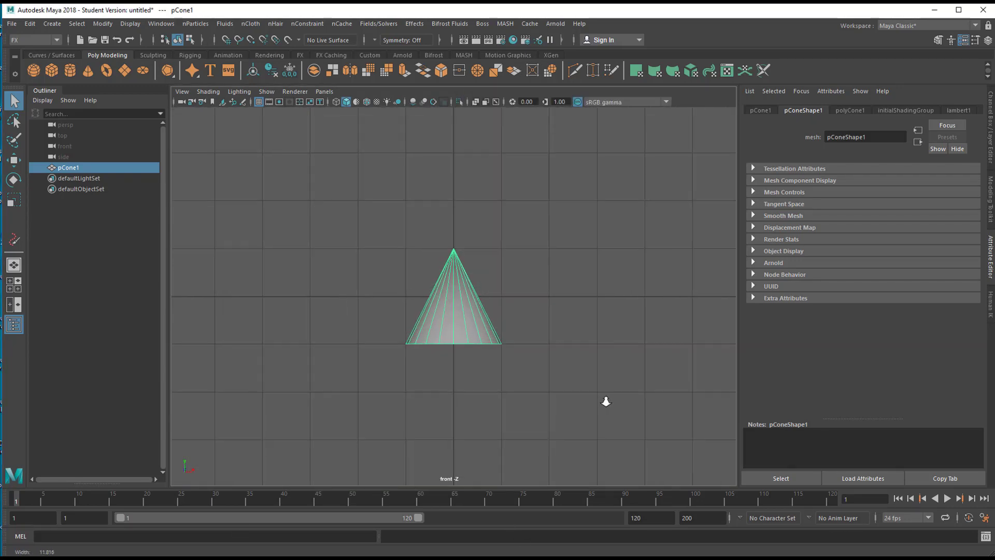
key(w)
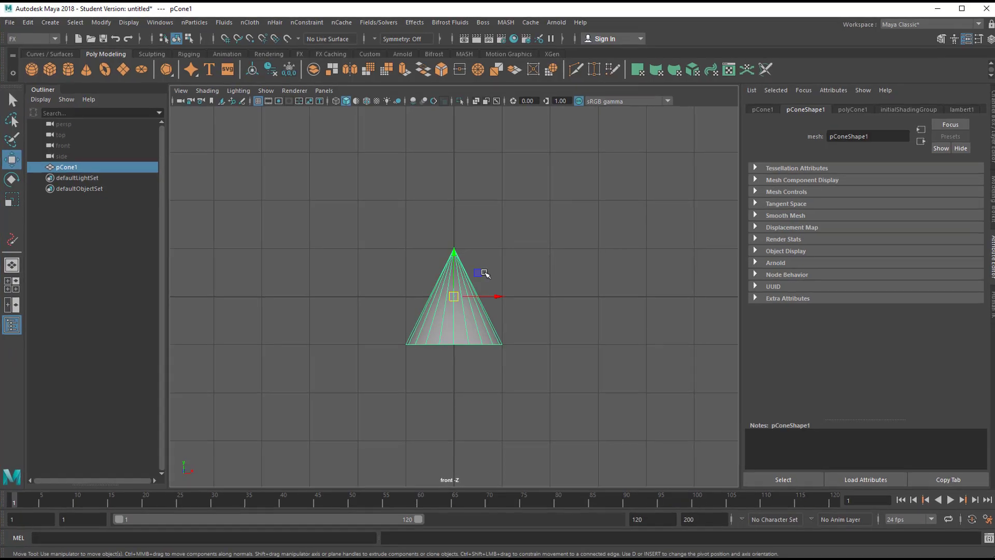
key(x)
drag(459, 238, 460, 202)
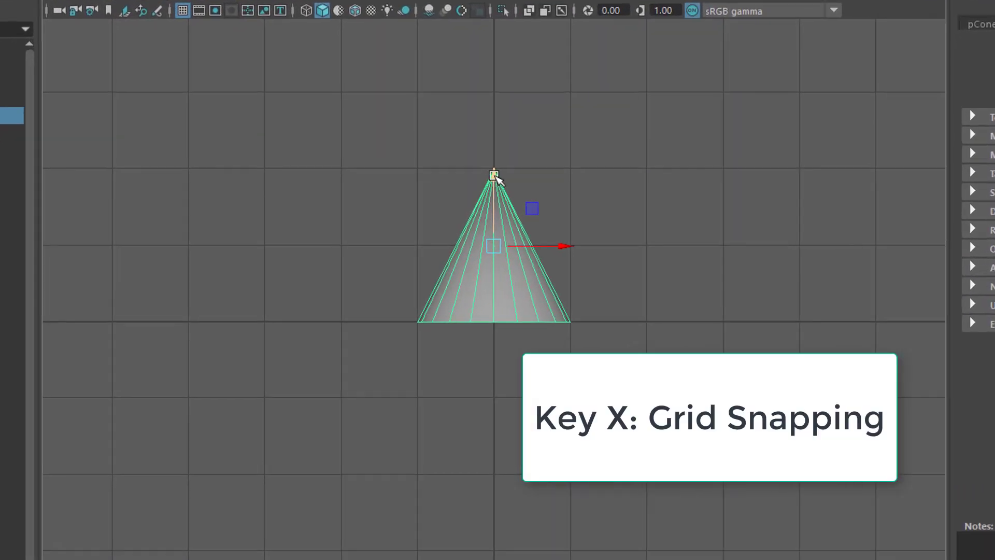
drag(503, 169, 506, 250)
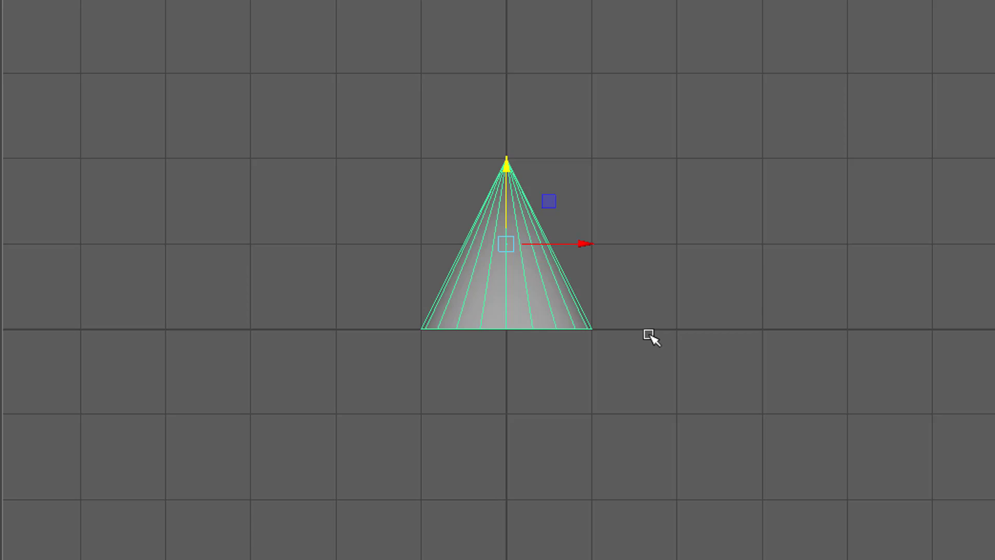
Move the cone's pivot down to the centre of its base at the grid origin
key(Insert)
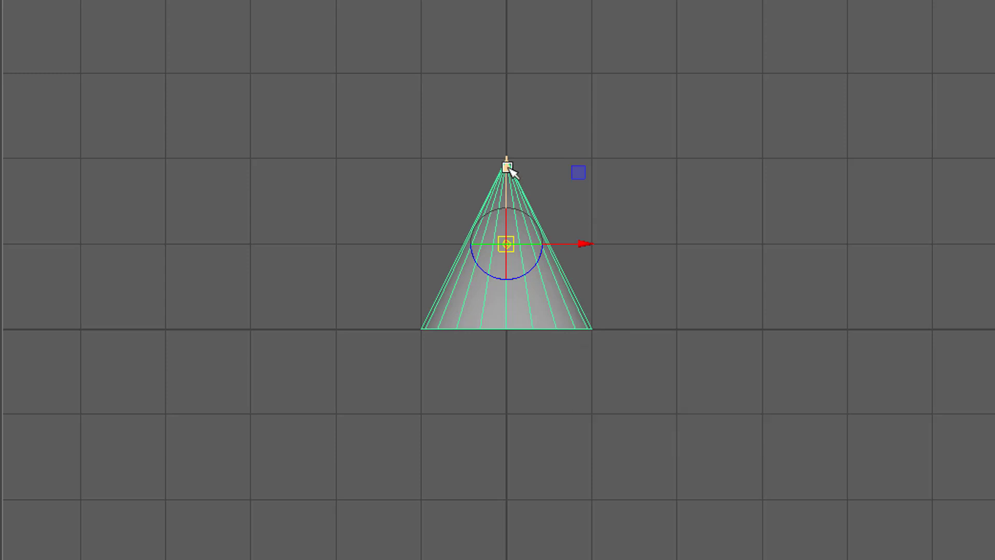
drag(509, 168, 518, 306)
key(Insert)
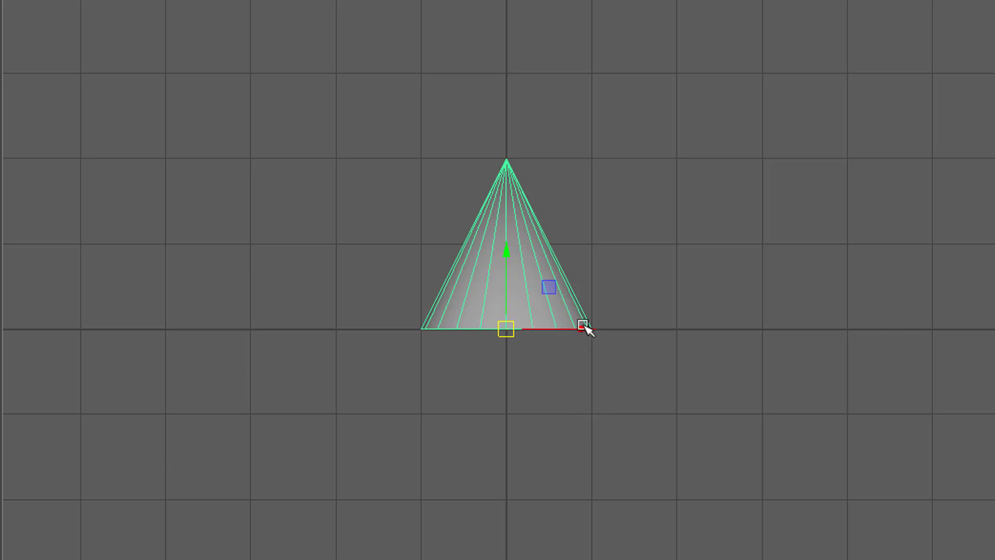
Scale the cone down uniformly to less than half its size and freeze its transformations
key(r)
drag(507, 331, 392, 381)
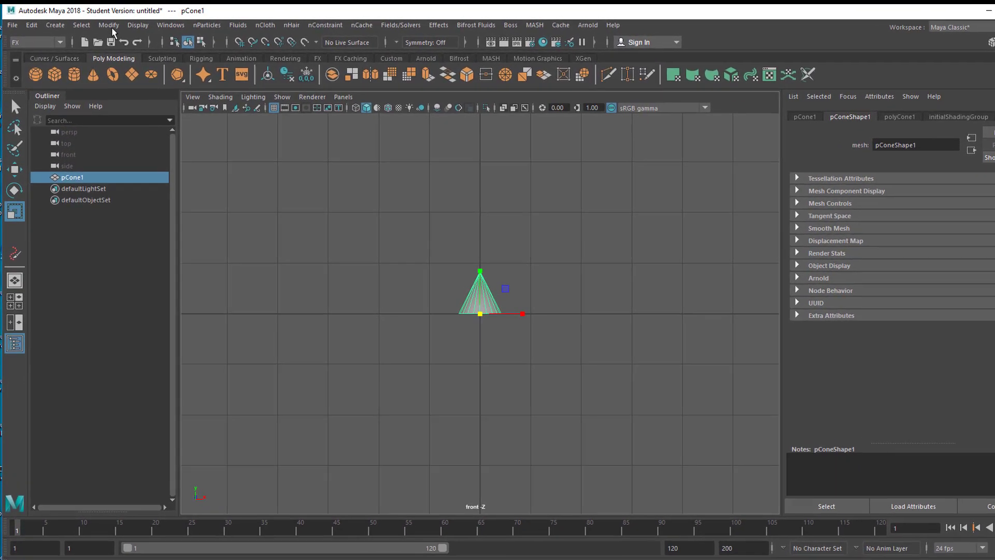
click(129, 30)
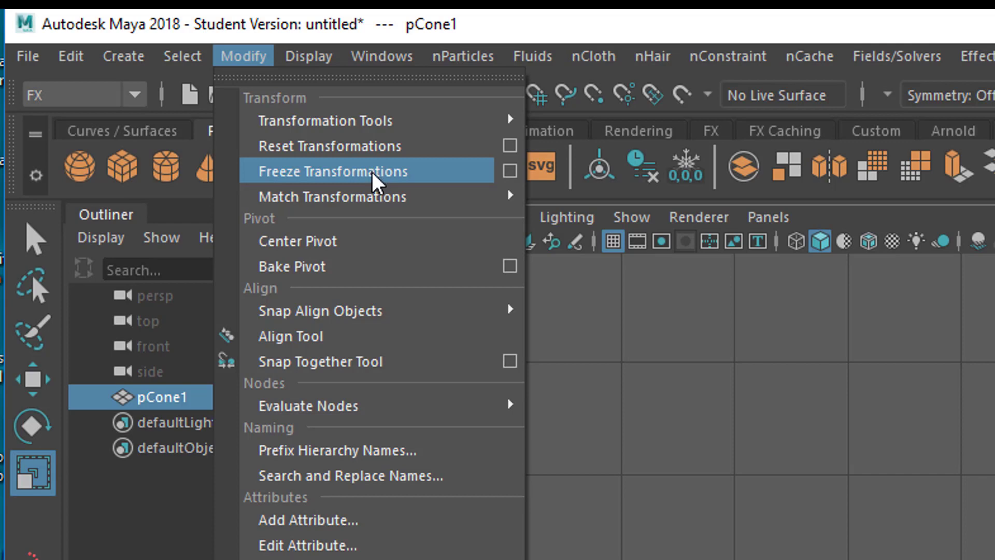
click(372, 175)
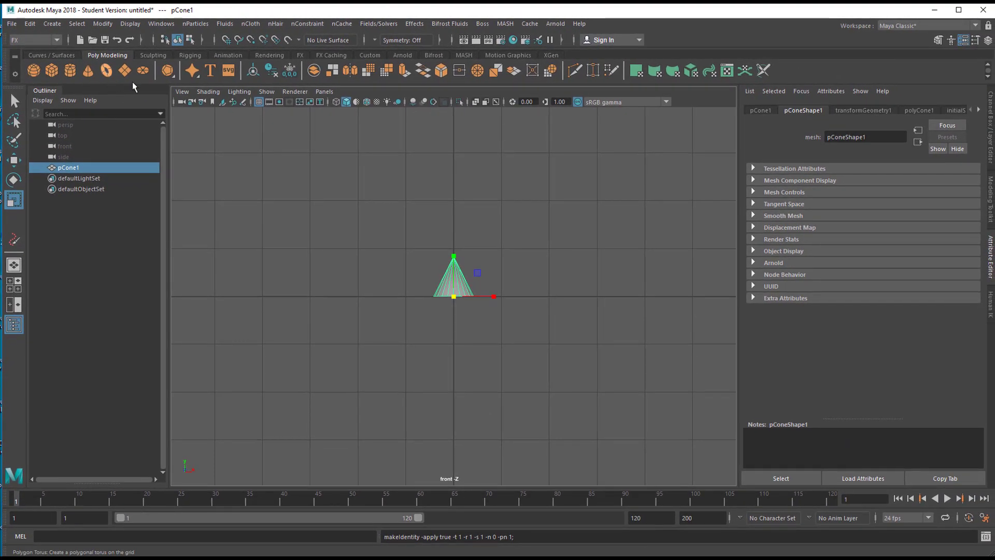
Create a polygon torus and set its radius to about 7.741
click(114, 79)
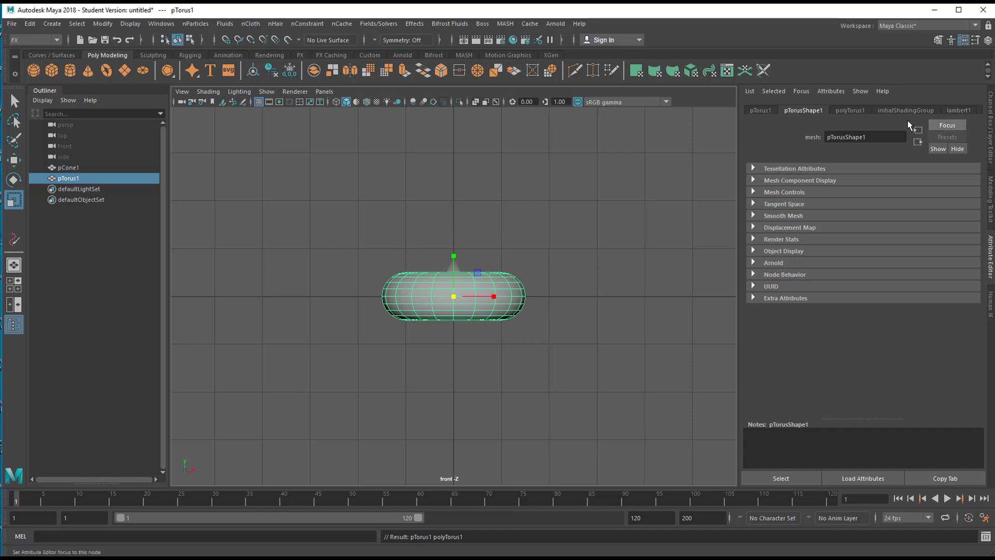
click(852, 111)
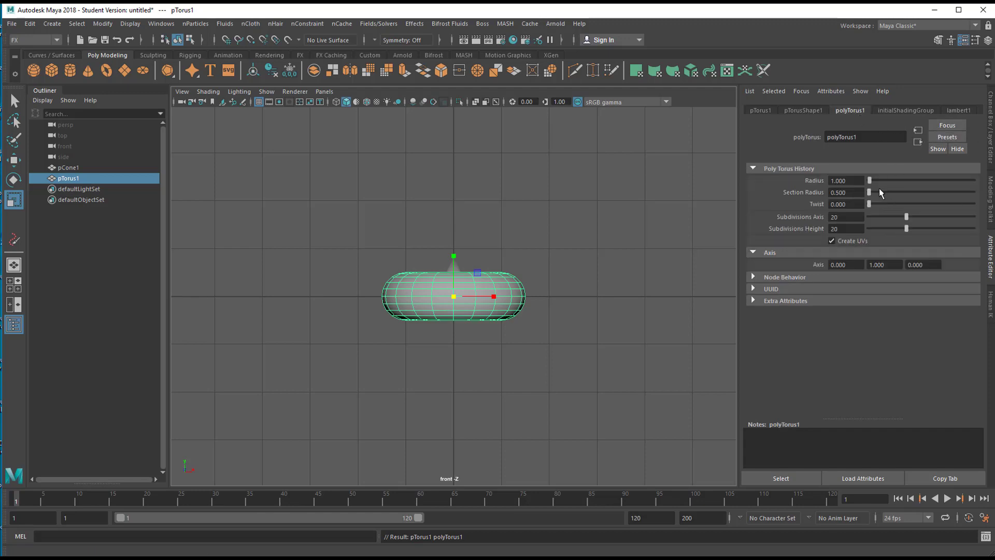
drag(870, 186, 878, 185)
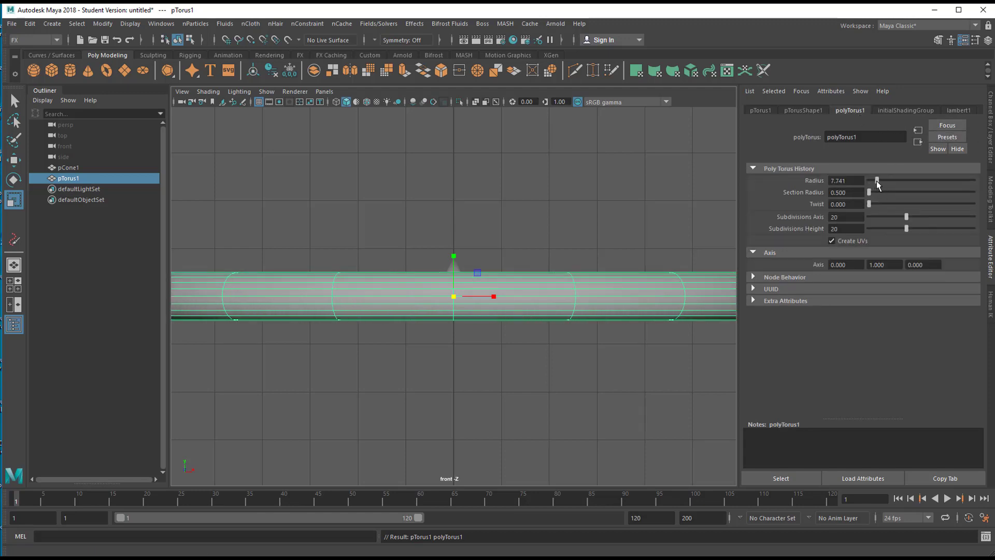
Set the torus's section radius to about 1.041, with 38 axis subdivisions and 19 height subdivisions
key(space)
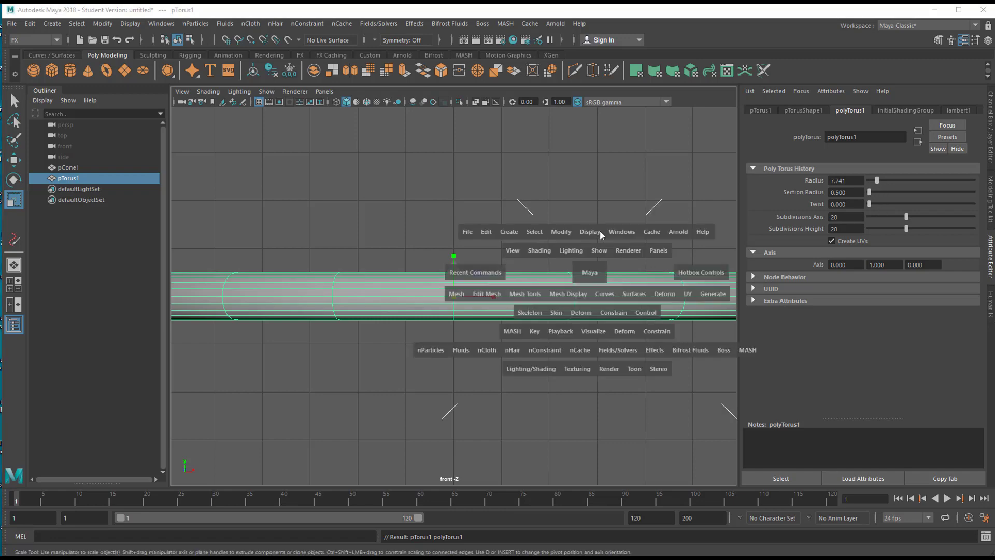
key(space)
alt+drag(593, 277, 584, 296)
alt+right_drag(583, 295, 715, 286)
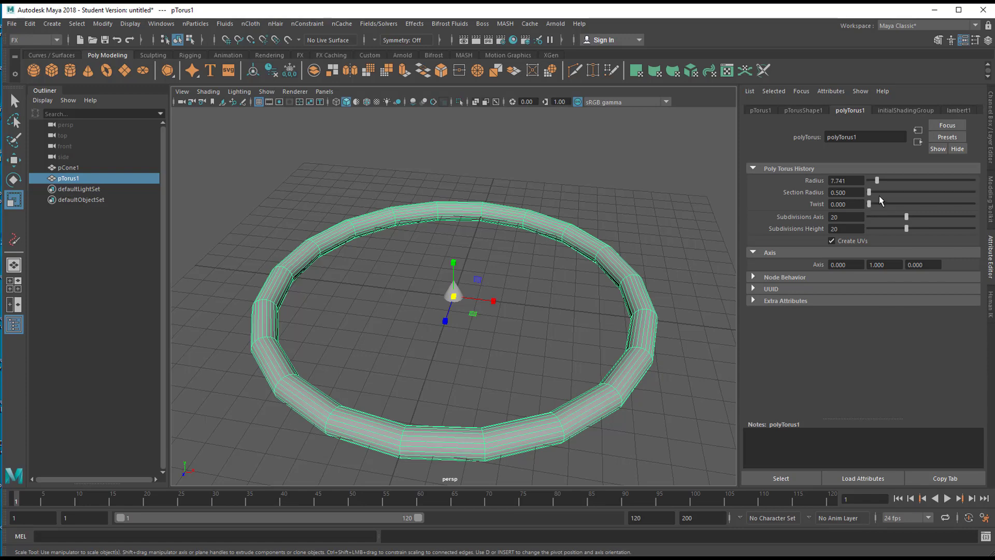
drag(869, 194, 871, 194)
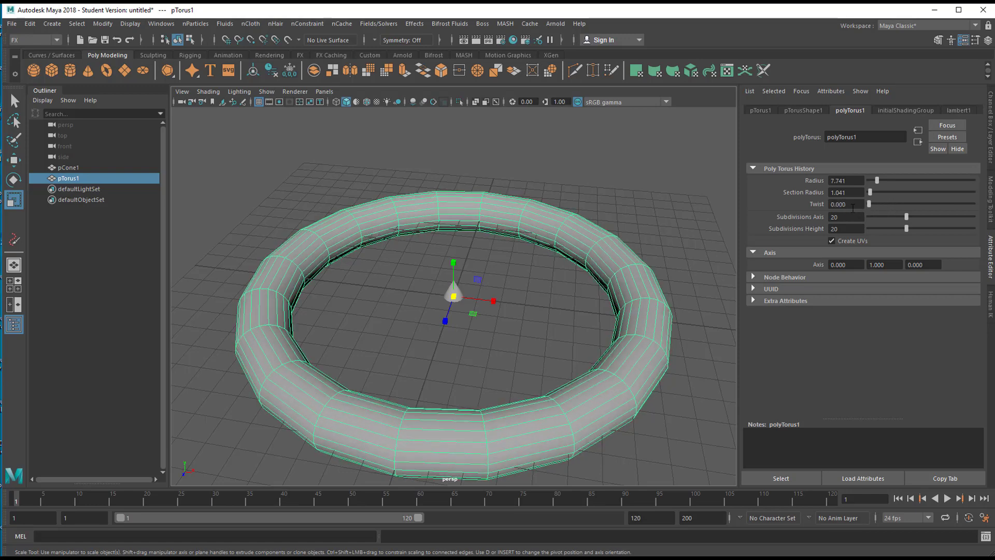
mouse_move(907, 219)
mouse_down()
mouse_move(946, 216)
mouse_move(883, 233)
mouse_move(904, 230)
mouse_up()
alt+drag(565, 333, 461, 326)
scroll(569, 309, up, 3)
scroll(582, 253, up, 3)
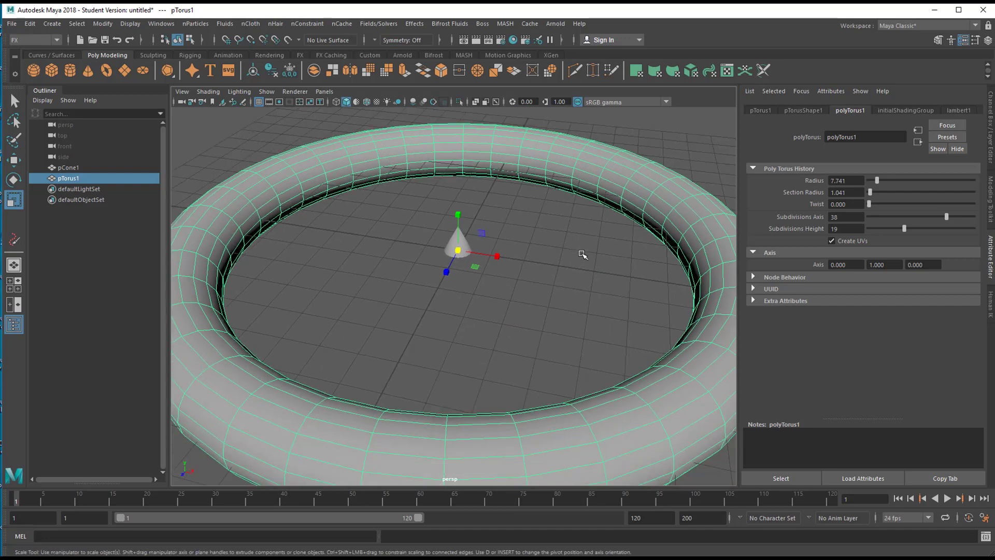
scroll(576, 287, down, 1)
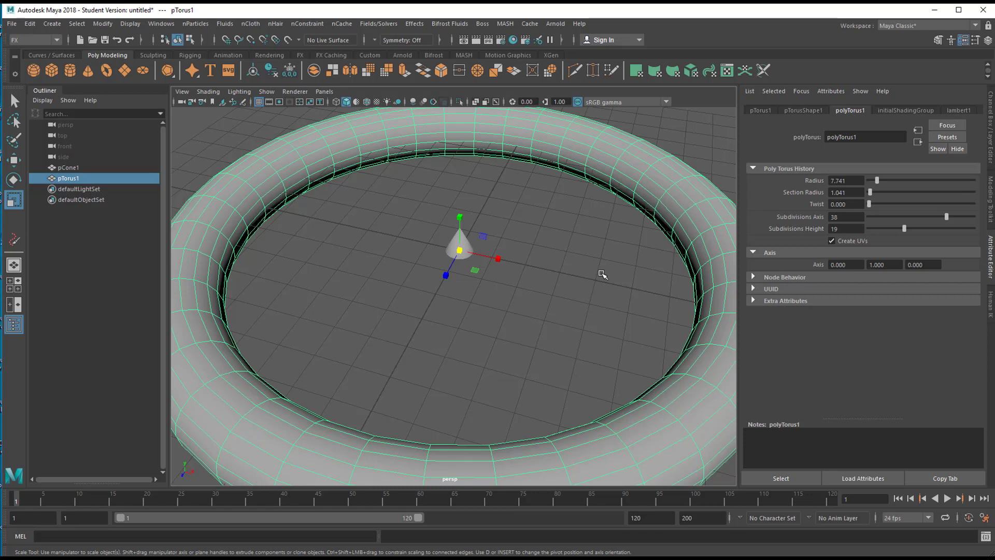
Create a MASH network from the cone inside the torus
click(521, 333)
click(460, 245)
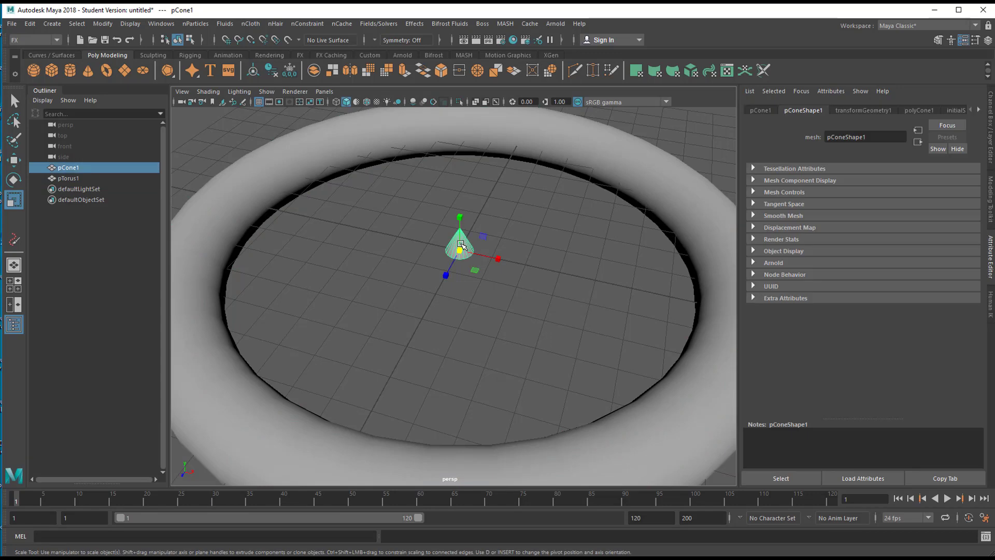
key(q)
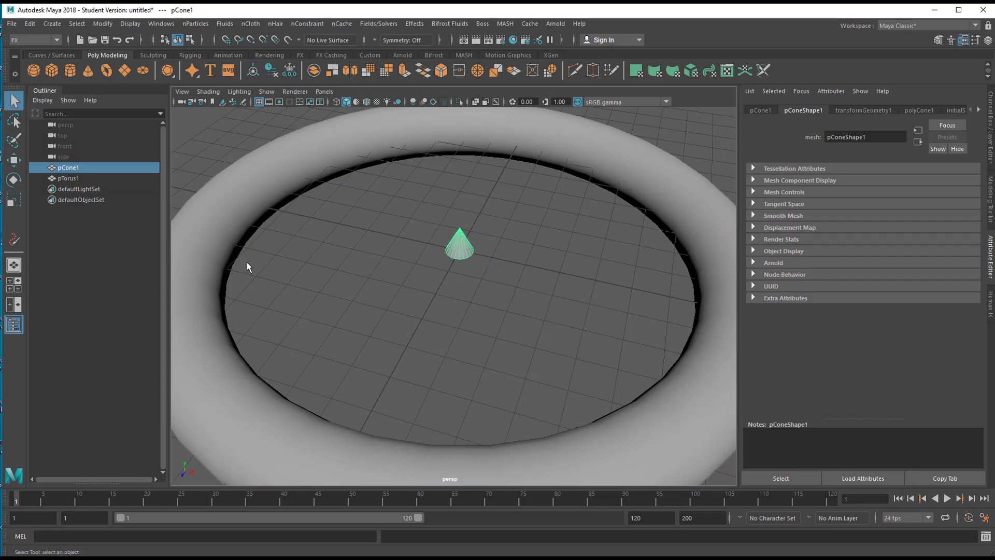
click(464, 55)
click(34, 70)
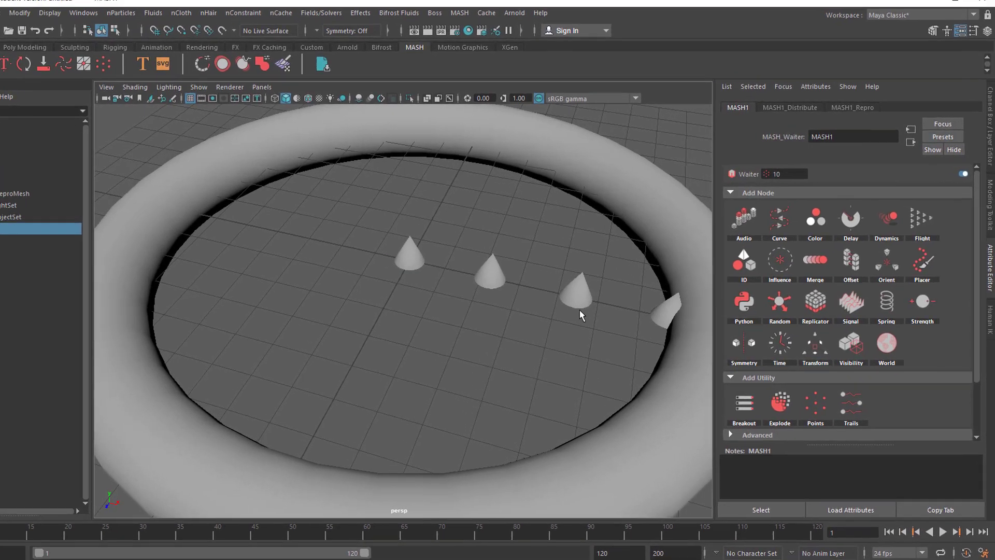
Set the number of points in the MASH Distribute node to 0
scroll(580, 314, down, 5)
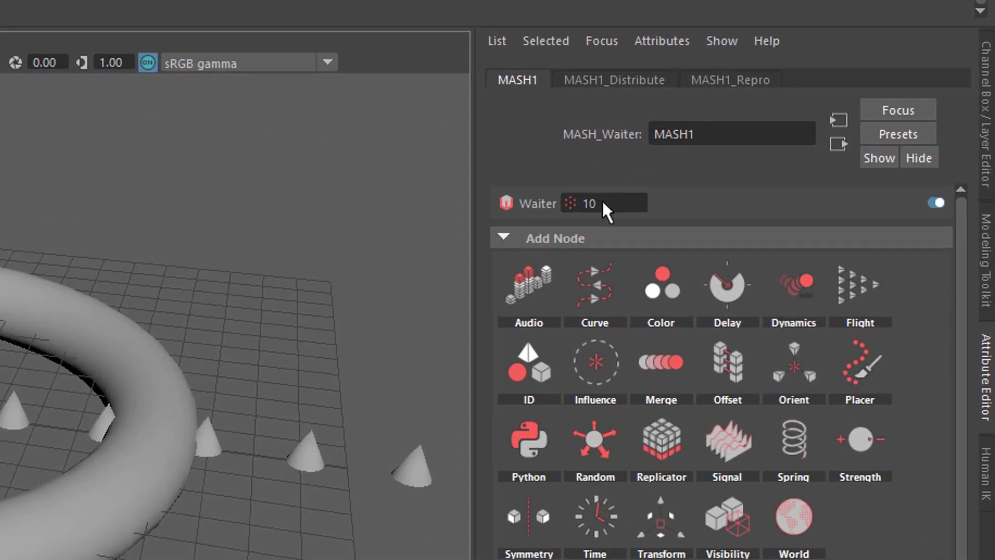
click(636, 78)
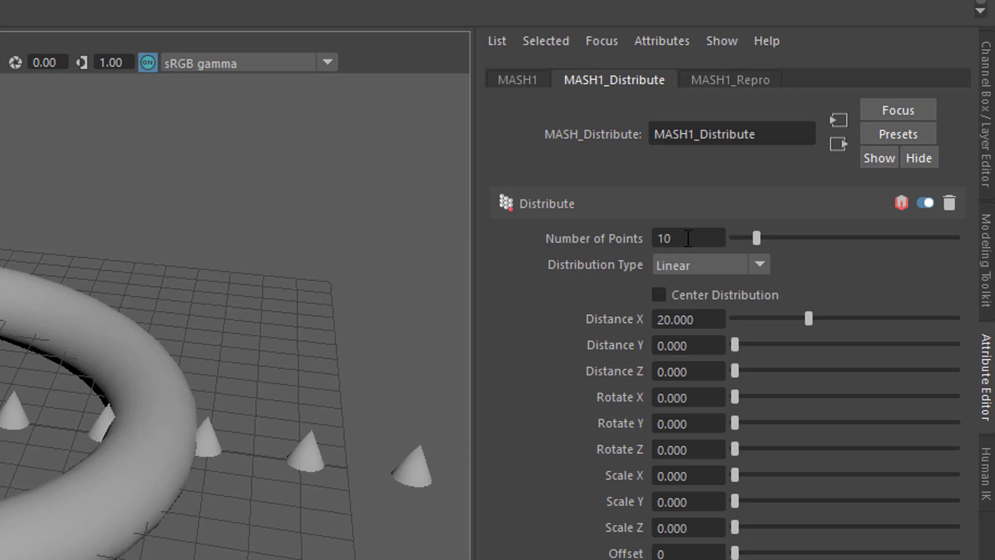
click(689, 239)
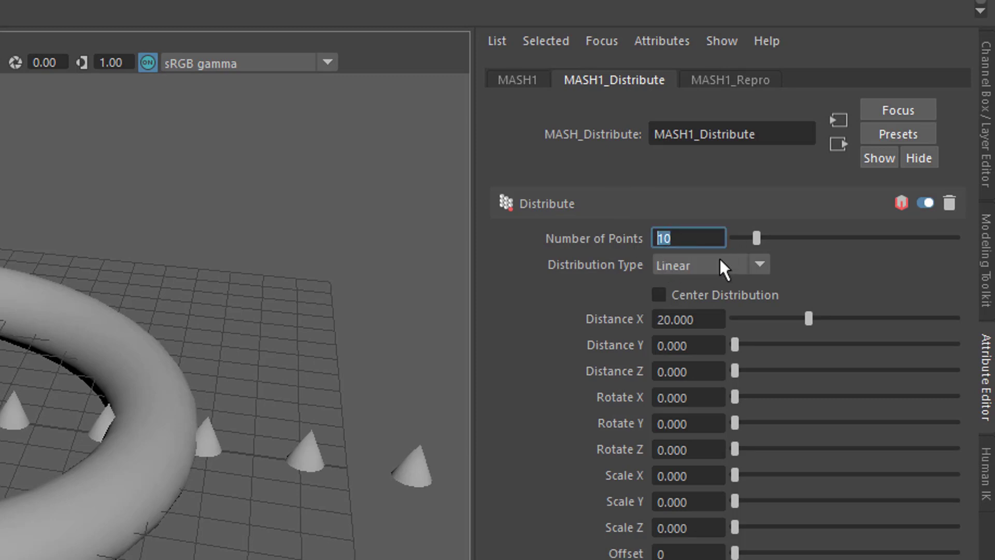
text(0)
key(Return)
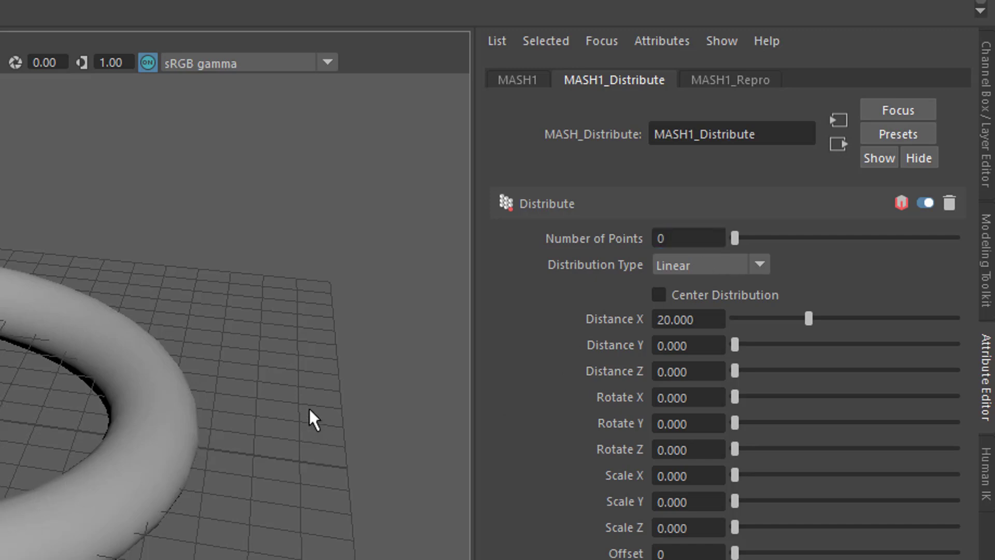
Add a Placer node to the cone's MASH network
click(518, 80)
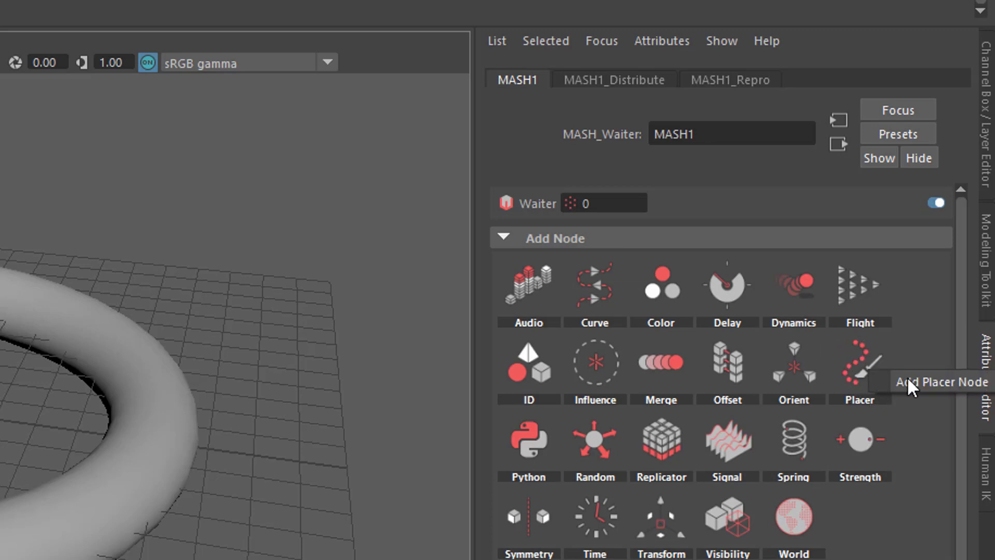
click(907, 376)
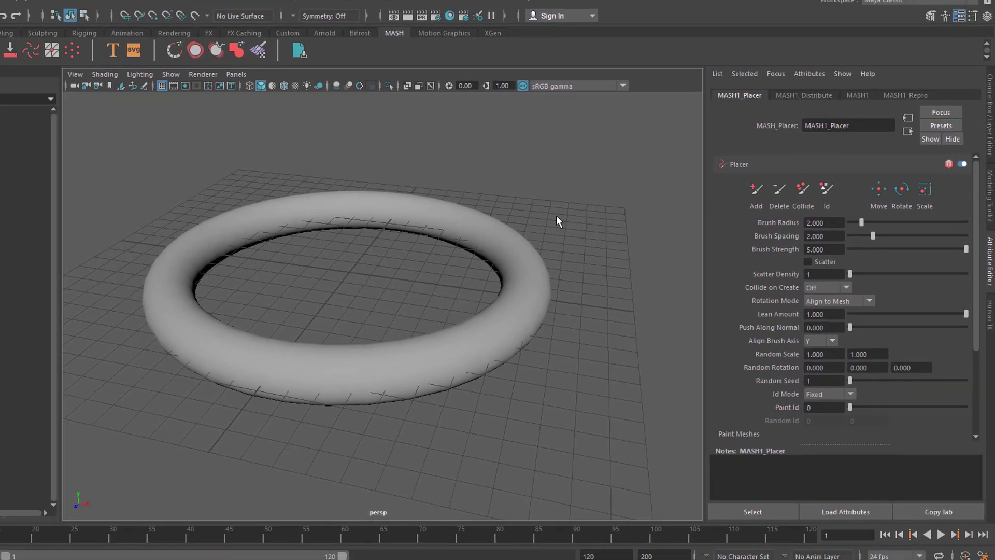
click(14, 324)
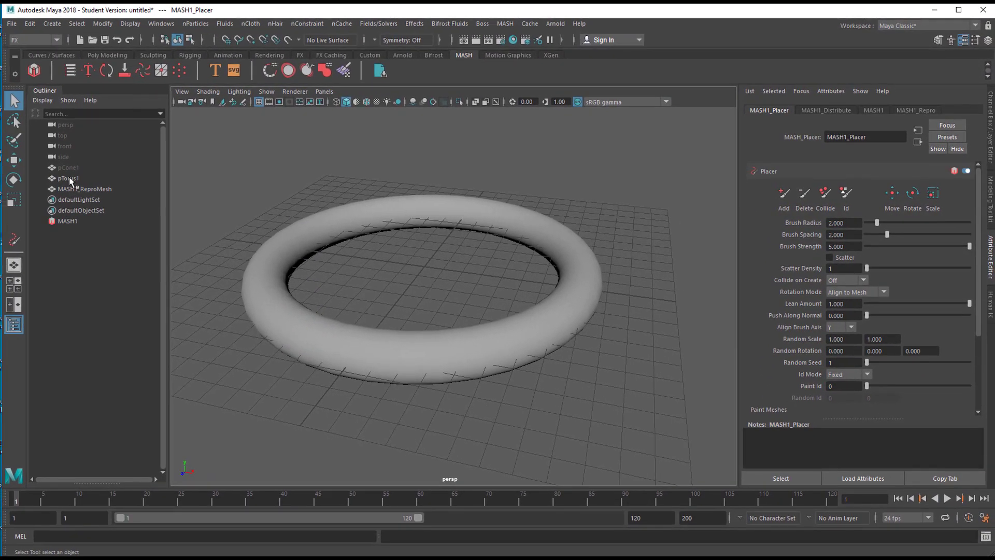
Paint cones along the outer and front surface of the torus with the Placer node's Add brush
click(69, 179)
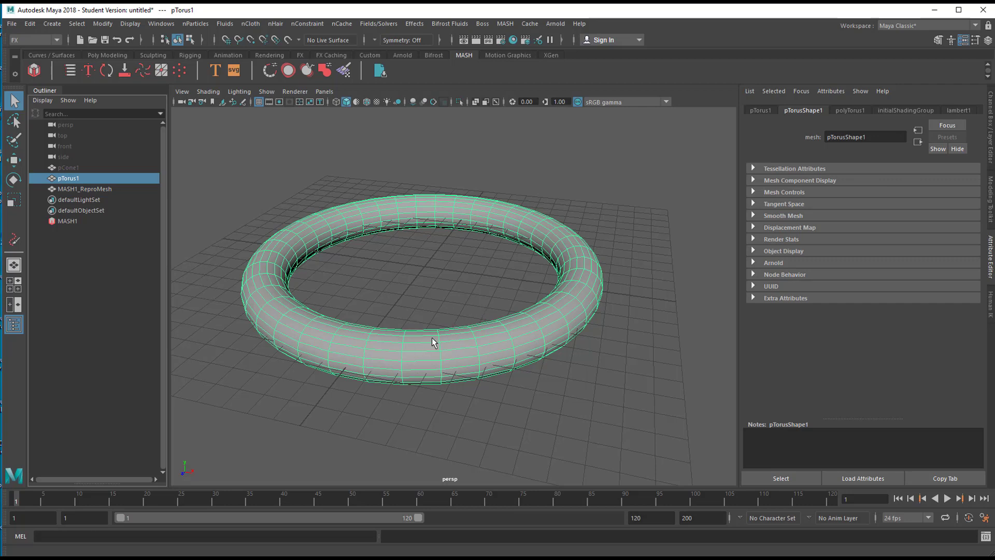
click(65, 220)
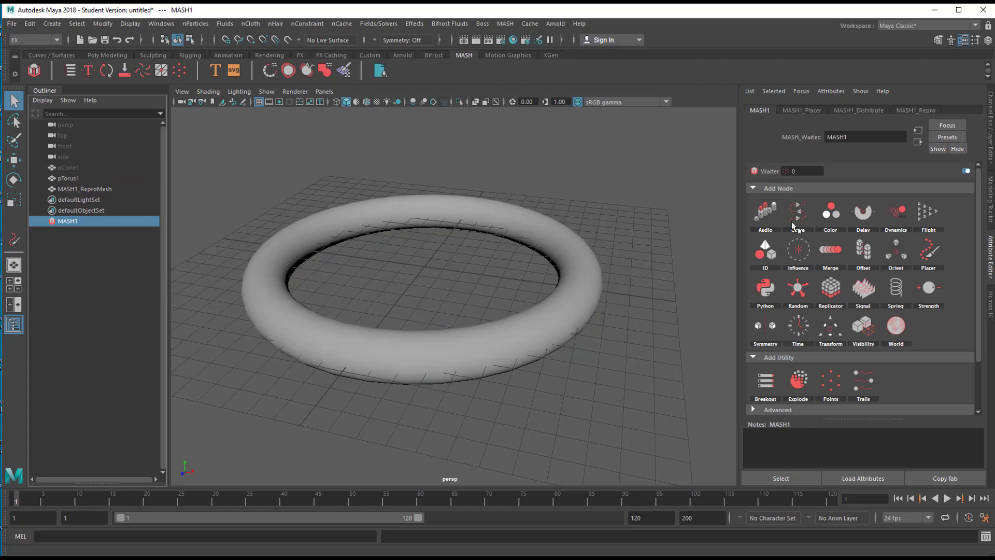
click(809, 111)
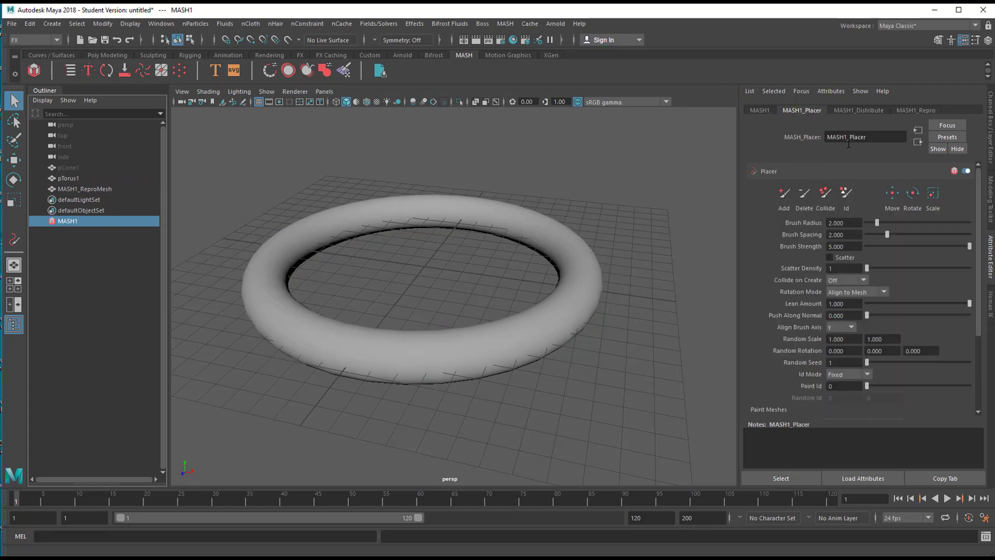
click(783, 196)
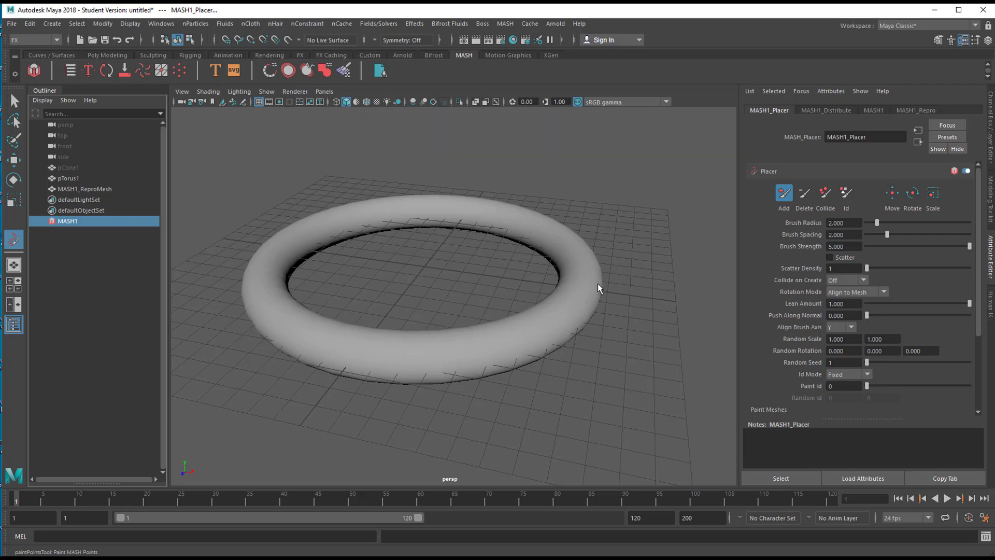
mouse_move(588, 275)
mouse_down()
mouse_move(530, 335)
mouse_move(374, 356)
mouse_move(285, 330)
mouse_move(291, 352)
mouse_move(359, 325)
mouse_move(472, 336)
mouse_move(489, 362)
mouse_move(584, 267)
mouse_move(562, 254)
mouse_move(573, 247)
mouse_move(551, 238)
mouse_move(527, 261)
mouse_move(512, 254)
mouse_move(511, 230)
mouse_move(556, 237)
mouse_move(549, 242)
mouse_move(573, 263)
mouse_move(543, 248)
mouse_move(528, 254)
mouse_move(511, 234)
mouse_move(498, 240)
mouse_move(526, 242)
mouse_move(560, 272)
mouse_move(585, 265)
mouse_move(575, 324)
mouse_move(434, 349)
mouse_move(475, 360)
mouse_move(333, 350)
mouse_up()
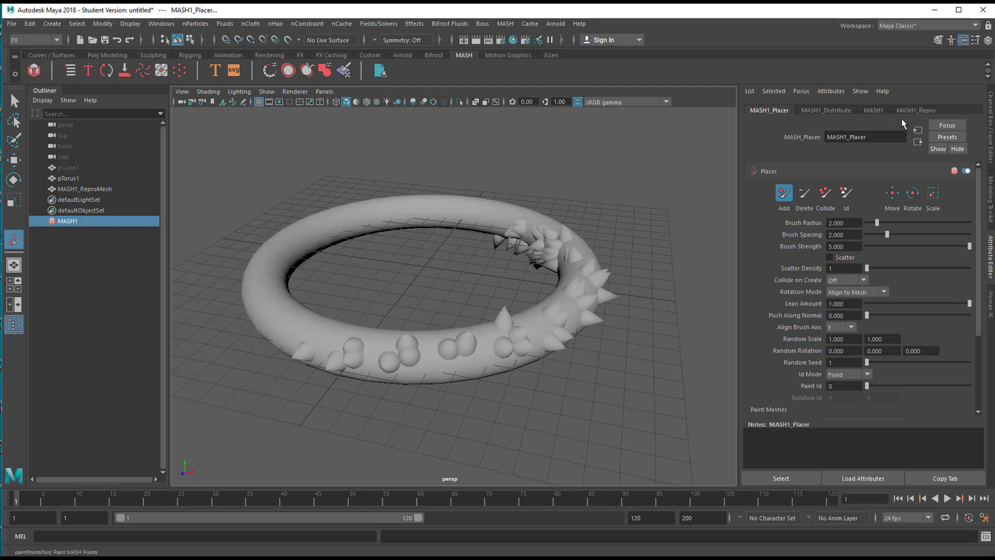
Add a teal Color node to the MASH network with Random Hue 0.084, Saturation Random 0.353 and Value Random 0.147
click(880, 111)
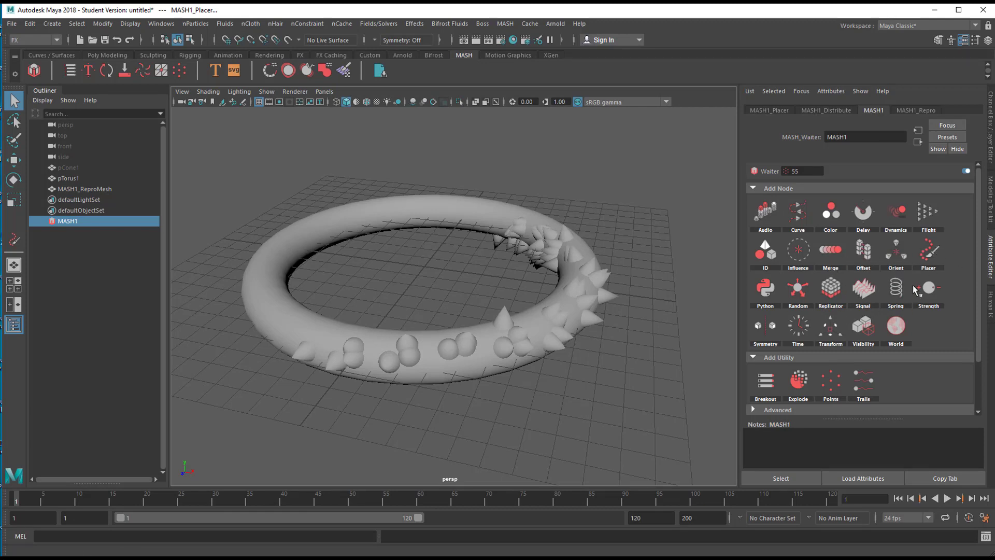
click(839, 220)
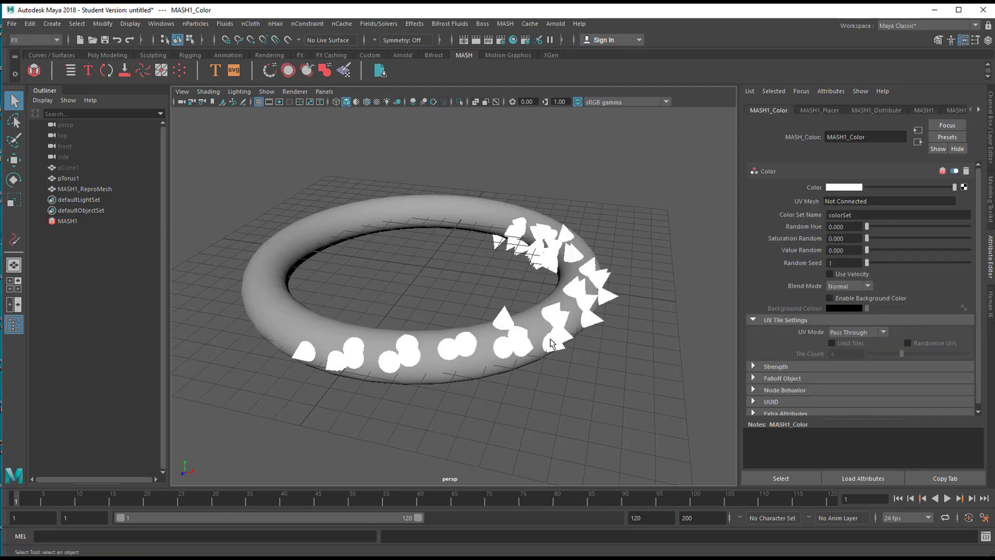
click(852, 187)
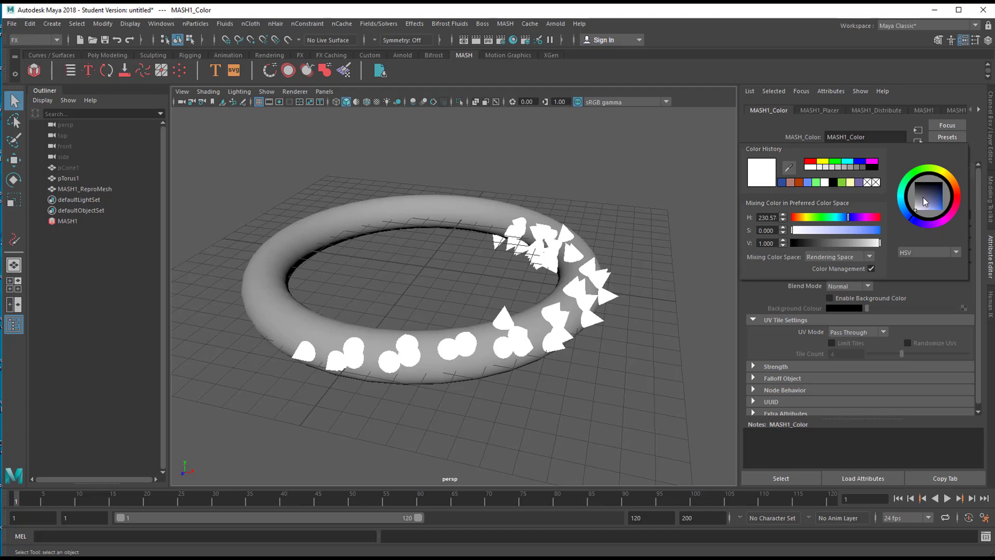
drag(923, 204, 939, 203)
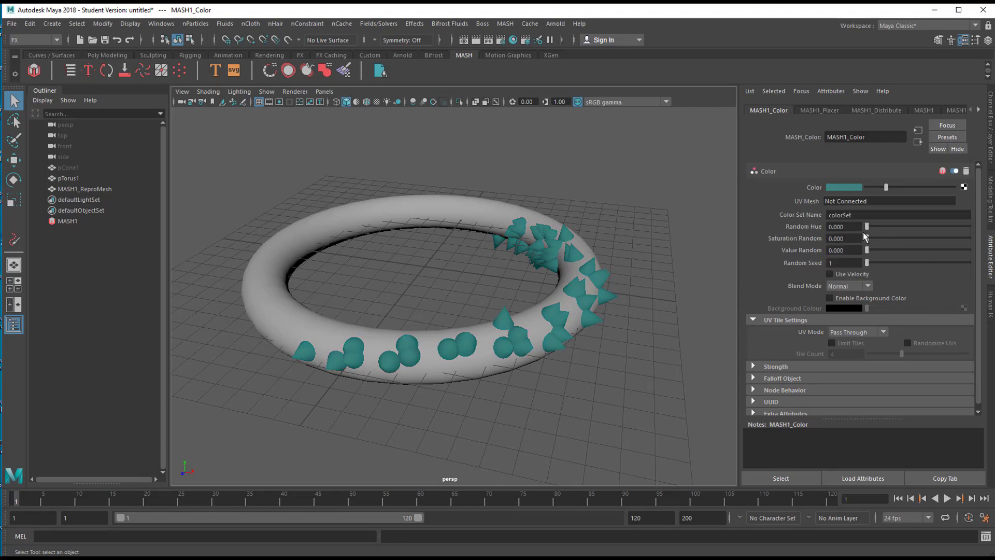
drag(869, 229, 875, 229)
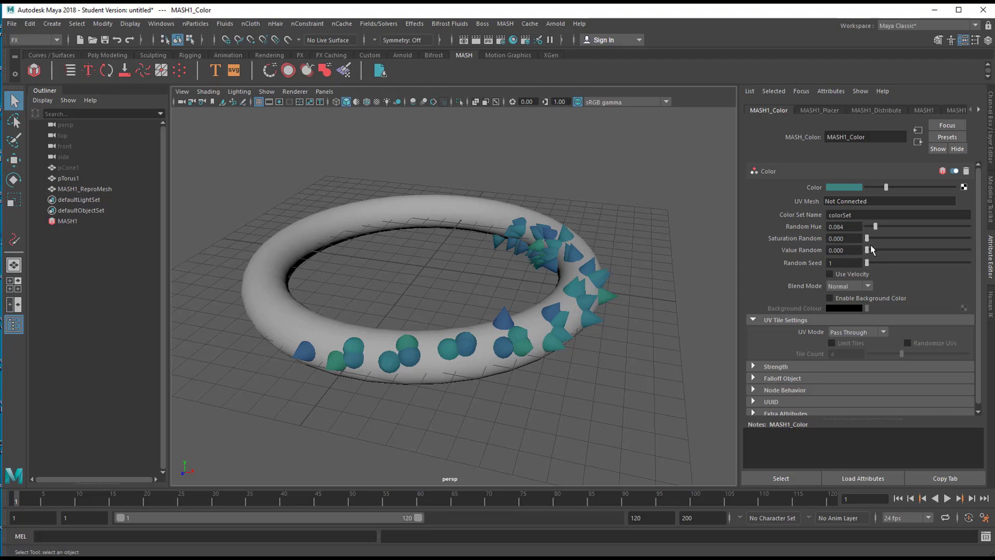
mouse_move(875, 239)
mouse_down()
mouse_move(897, 240)
mouse_move(870, 250)
mouse_move(881, 251)
mouse_up()
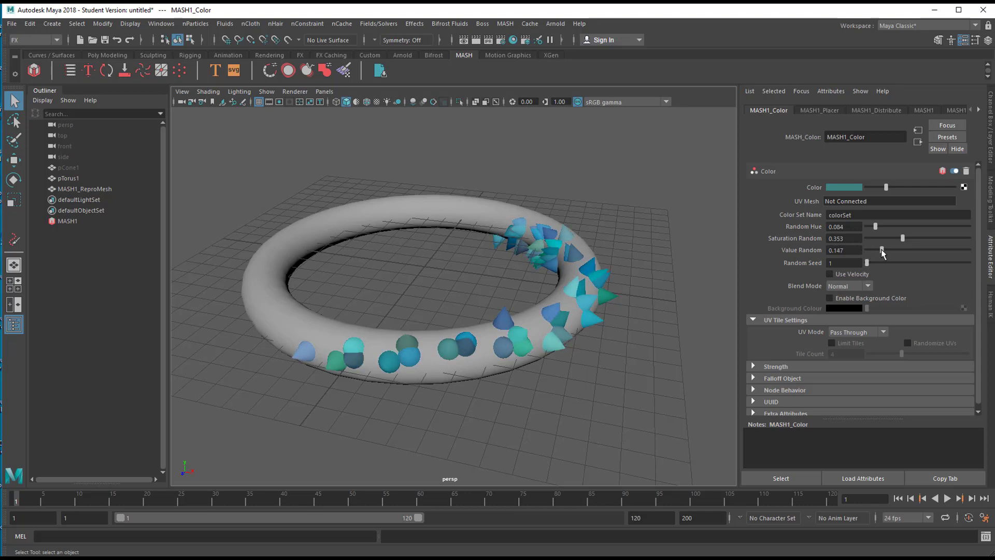
Examine the painted cones around the torus up close for places where they overlap each other
alt+drag(539, 342, 453, 324)
alt+right_drag(453, 325, 628, 344)
alt+drag(628, 344, 511, 355)
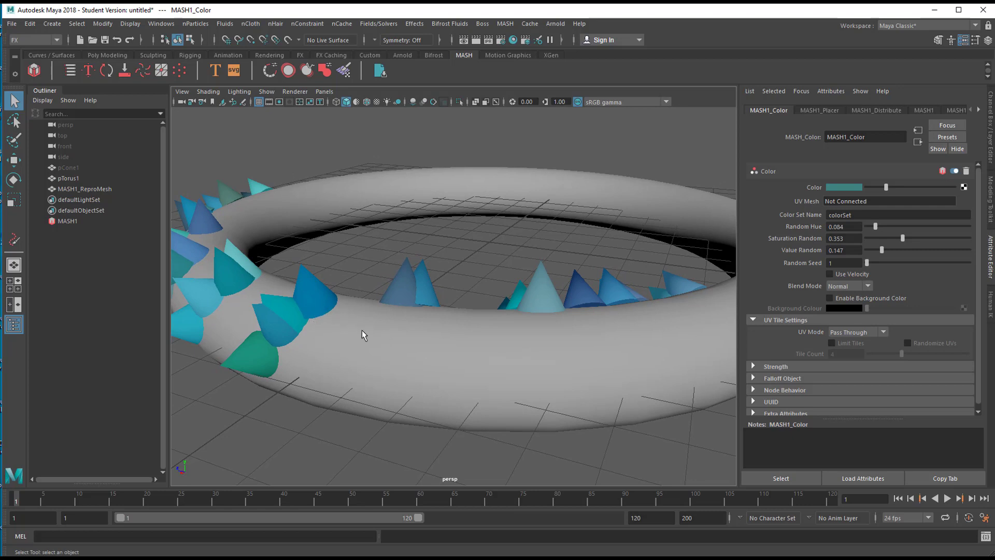
alt+drag(529, 346, 538, 348)
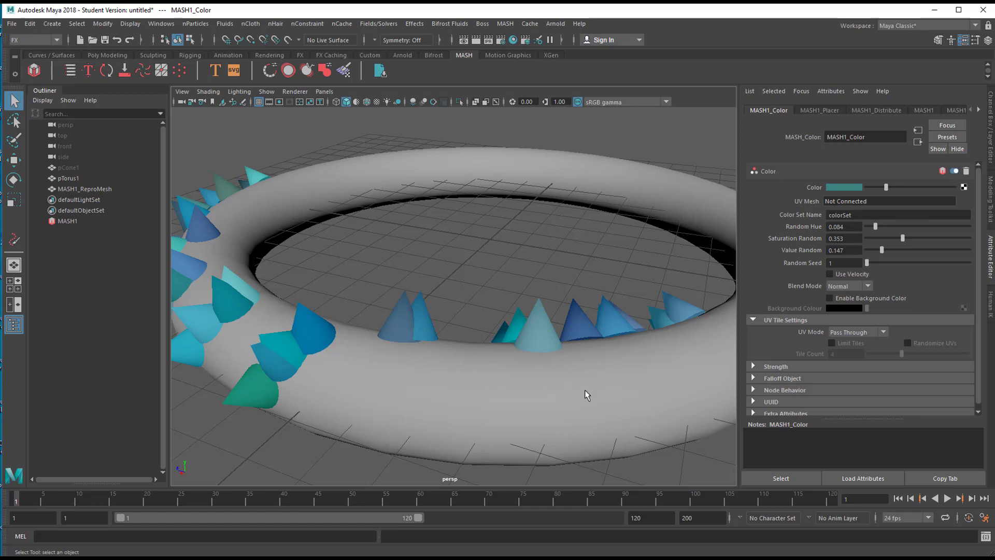
scroll(598, 384, up, 5)
alt+middle_drag(536, 389, 552, 349)
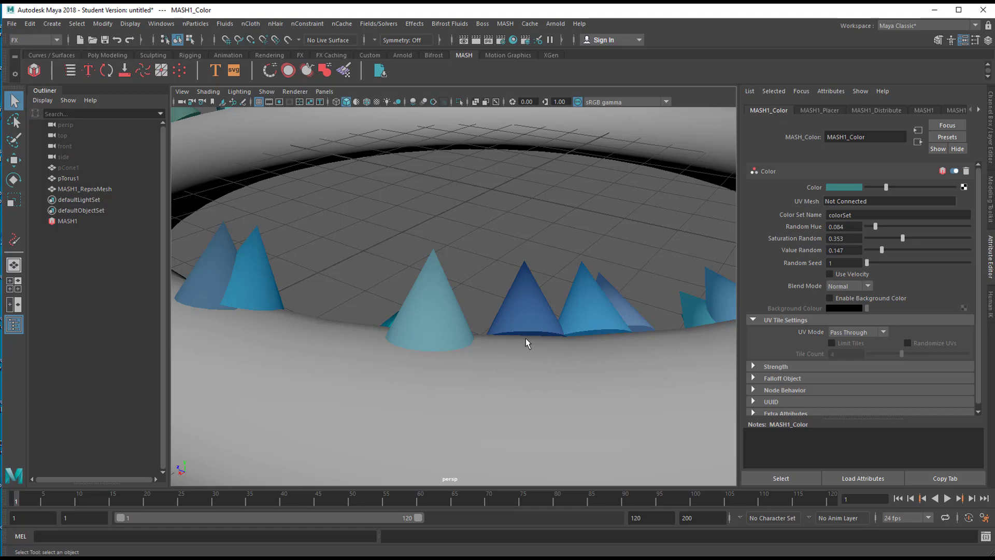
scroll(534, 379, down, 5)
alt+drag(526, 381, 643, 358)
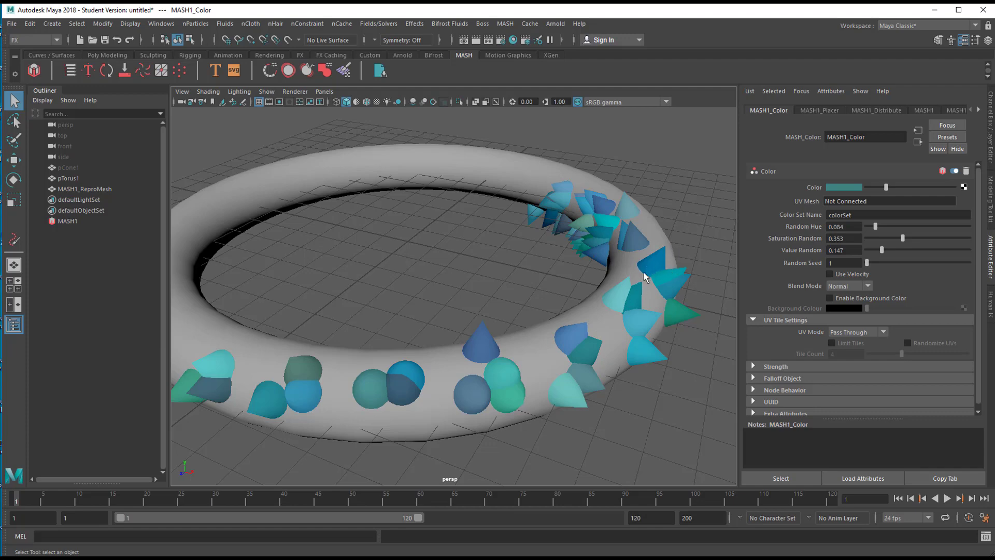
alt+drag(441, 359, 542, 346)
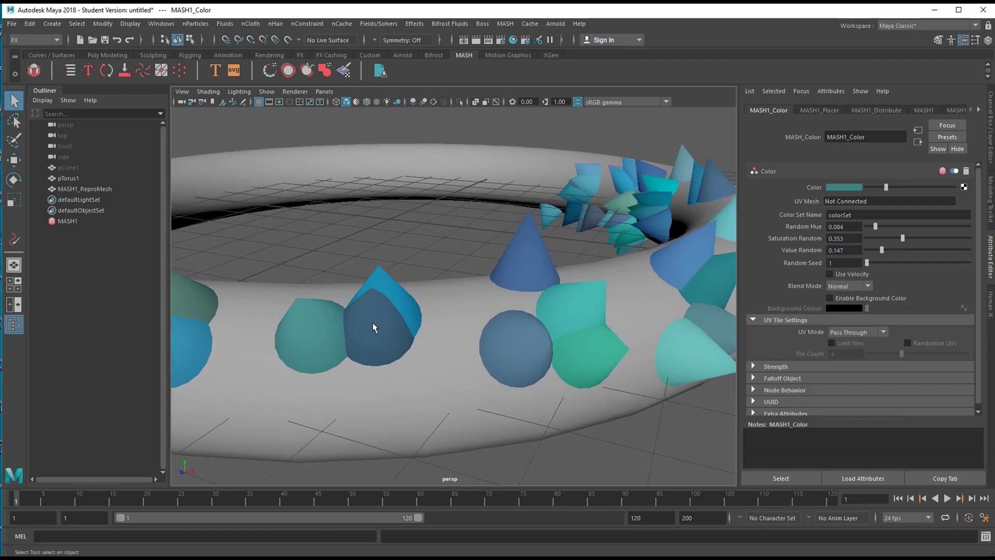
alt+right_drag(556, 313, 288, 331)
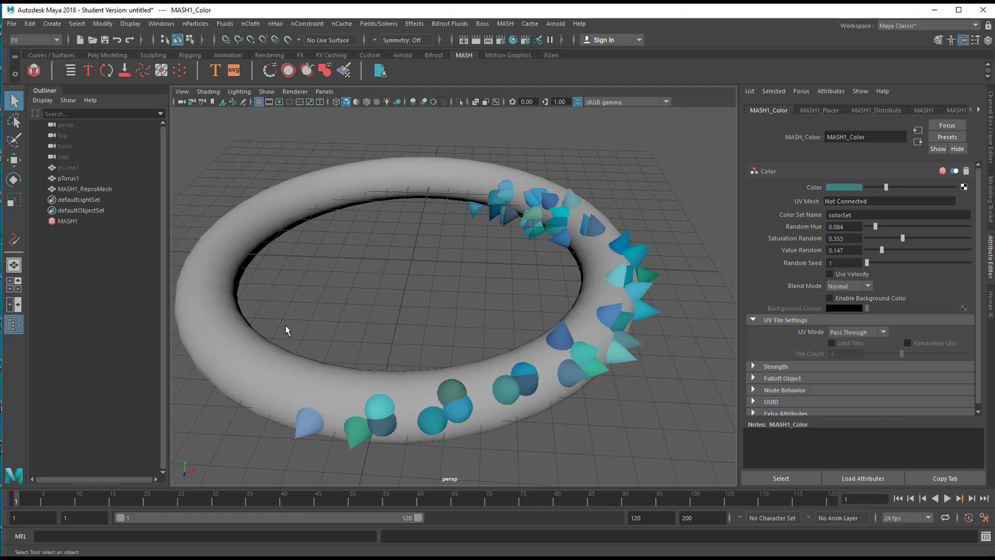
Spread the overlapping painted cones apart with the Placer node's Collide brush at a radius of 5.053
click(68, 222)
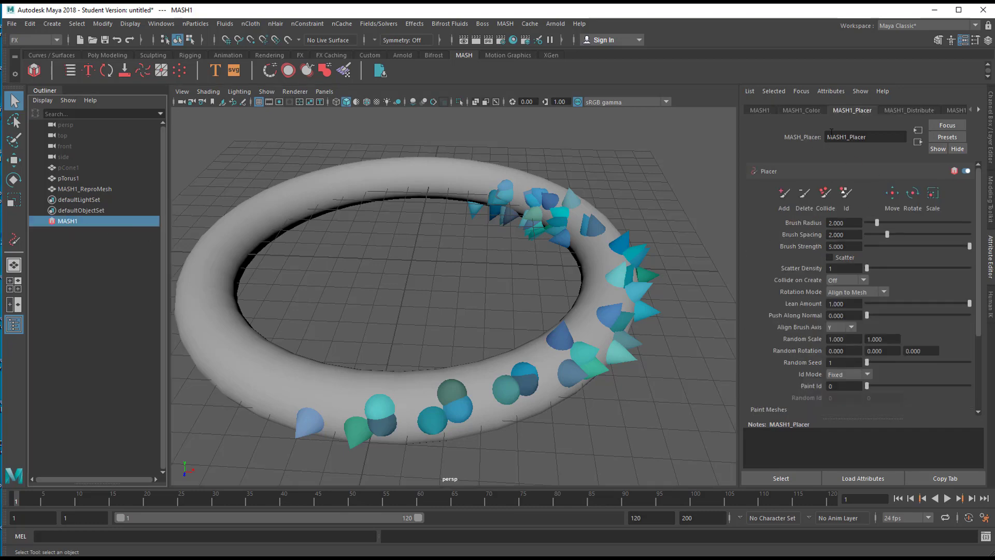
click(825, 195)
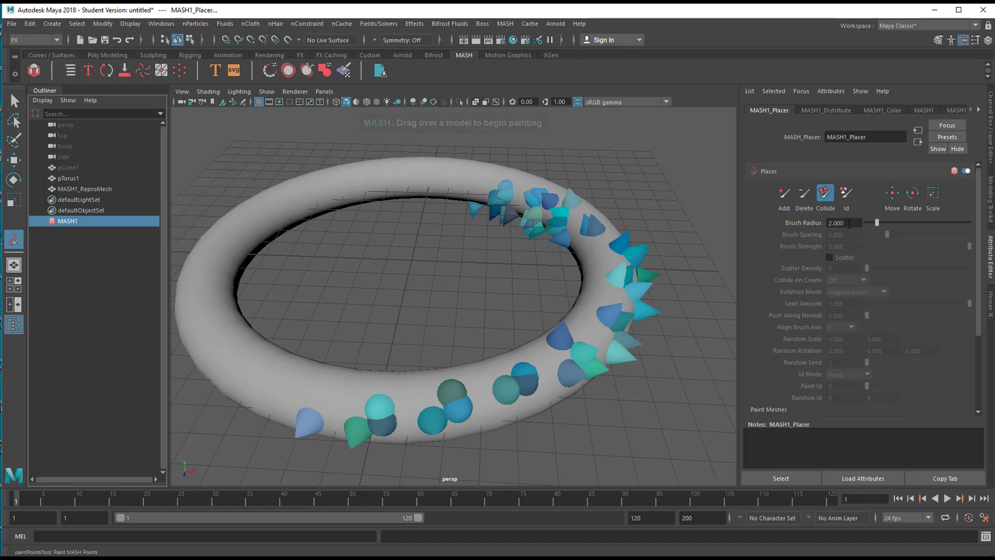
drag(877, 223, 883, 226)
mouse_move(556, 358)
mouse_down()
mouse_move(541, 359)
mouse_move(539, 340)
mouse_move(515, 372)
mouse_move(366, 406)
mouse_move(547, 353)
mouse_move(562, 243)
mouse_move(507, 244)
mouse_move(582, 222)
mouse_move(563, 368)
mouse_move(564, 256)
mouse_up()
Inspect the spacing of the collided cones around the torus from several angles
alt+drag(539, 300, 561, 286)
alt+drag(500, 284, 535, 303)
alt+right_drag(535, 304, 577, 289)
alt+drag(578, 289, 507, 307)
alt+right_drag(506, 306, 446, 347)
alt+drag(447, 347, 400, 333)
alt+right_drag(399, 333, 527, 314)
alt+drag(527, 314, 601, 316)
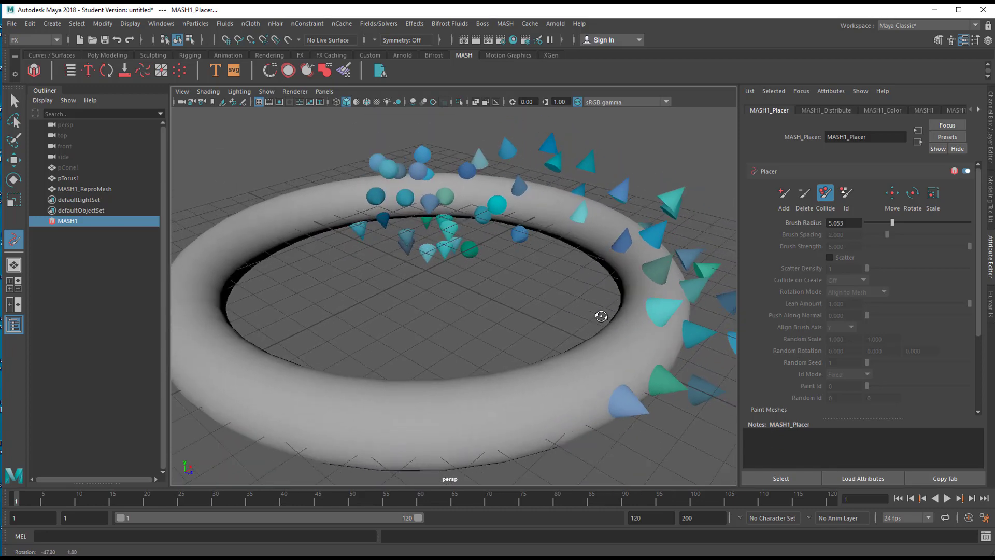
Return to the Placer node's Add brush and set Collide on Create to Strict
click(784, 194)
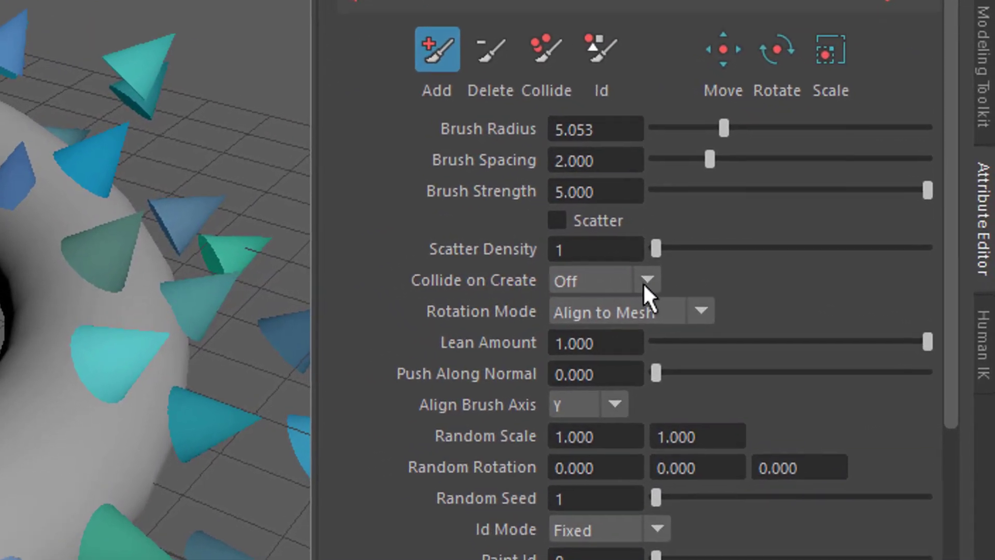
click(740, 280)
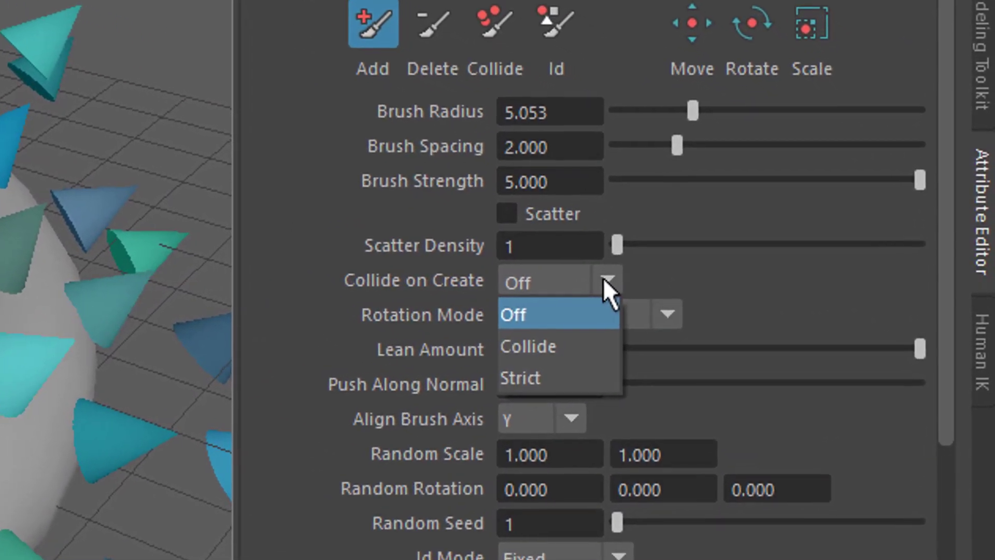
click(570, 374)
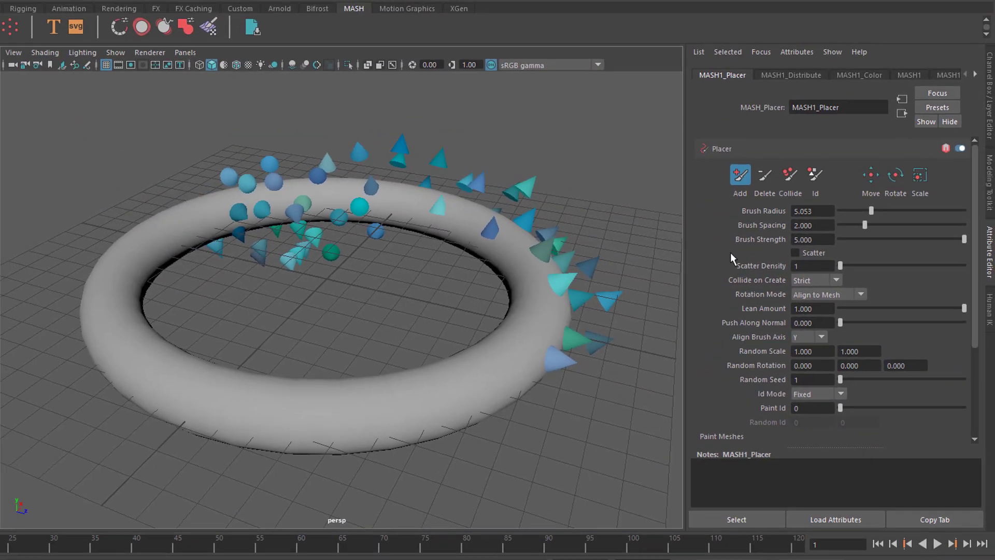
Paint non-overlapping cones across the empty front part of the torus with a brush radius of 2.073
alt+drag(218, 320, 217, 354)
mouse_move(488, 365)
mouse_down()
mouse_move(410, 393)
mouse_move(471, 370)
mouse_move(257, 409)
mouse_move(379, 406)
mouse_move(364, 428)
mouse_move(281, 412)
mouse_move(475, 386)
mouse_move(299, 378)
mouse_move(424, 417)
mouse_move(321, 383)
mouse_move(303, 407)
mouse_move(267, 403)
mouse_move(313, 402)
mouse_up()
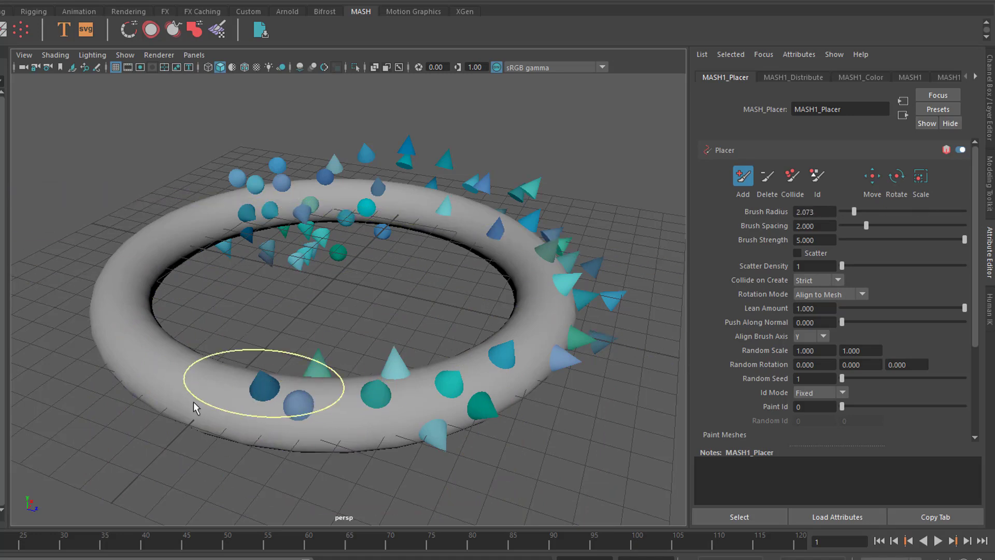
drag(161, 361, 139, 378)
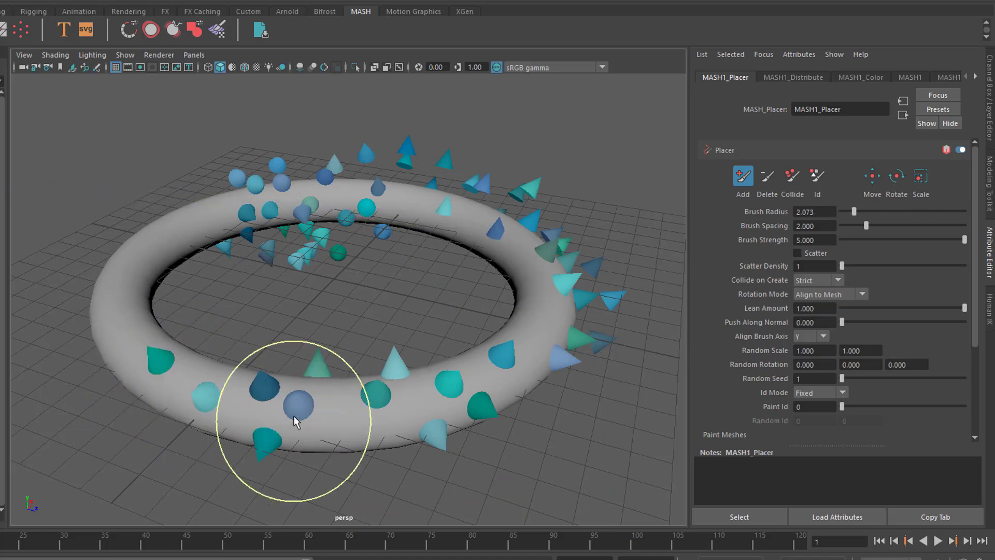
click(312, 438)
click(376, 412)
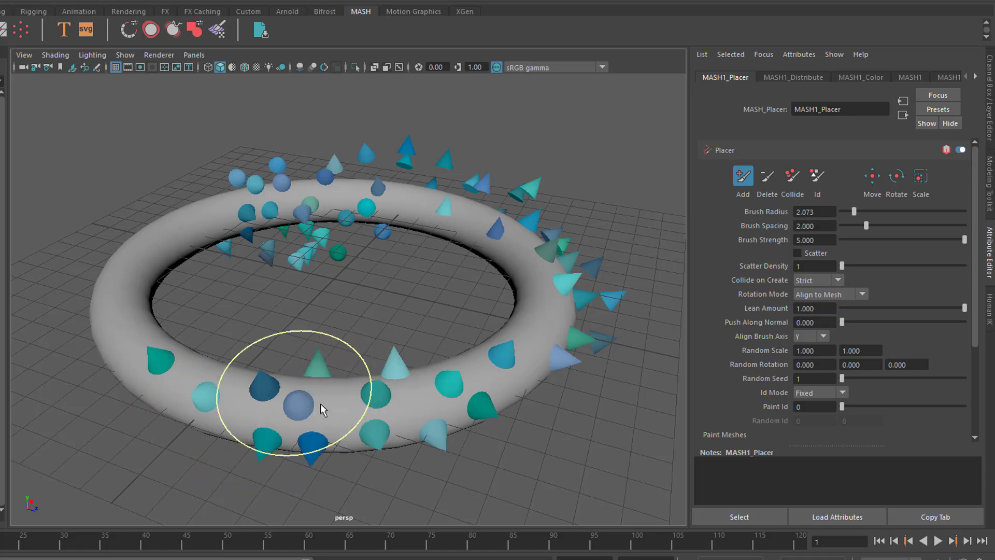
click(357, 415)
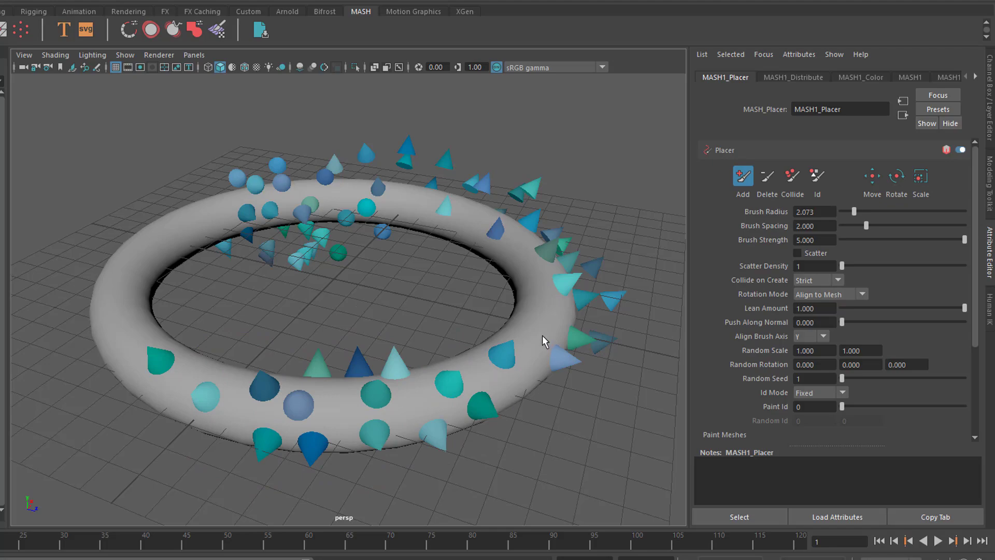
Delete the MASH1 network and unhide the original cone inside the torus
alt+drag(344, 336, 449, 320)
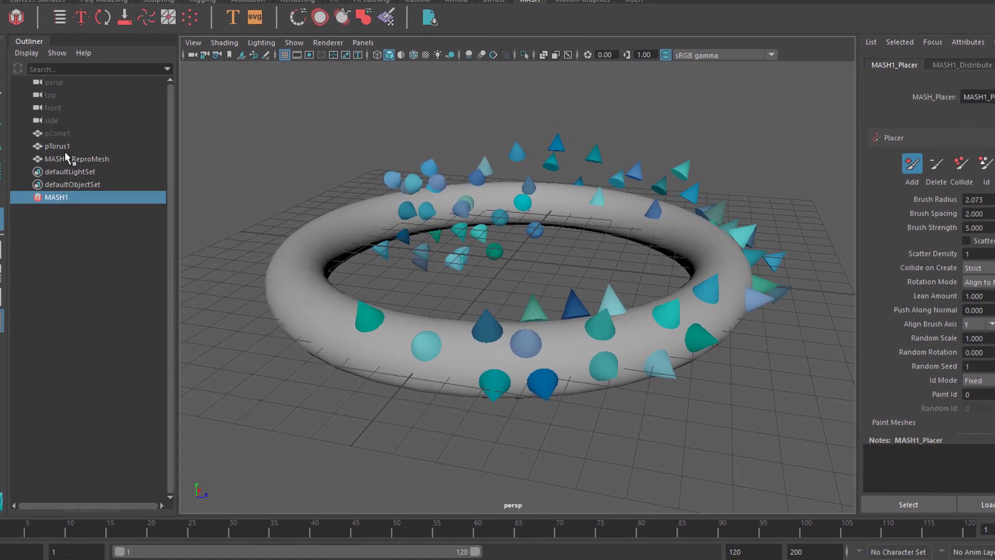
click(86, 197)
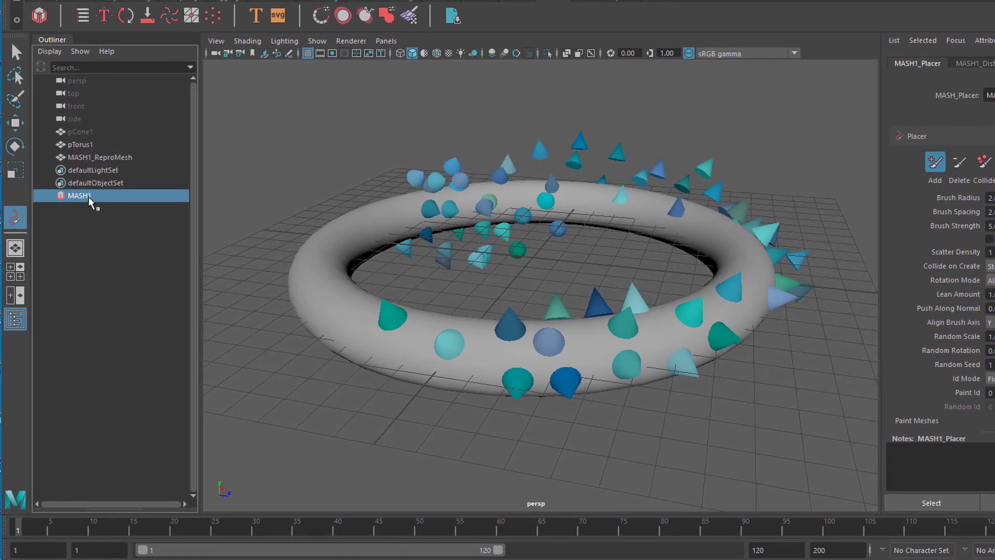
key(Delete)
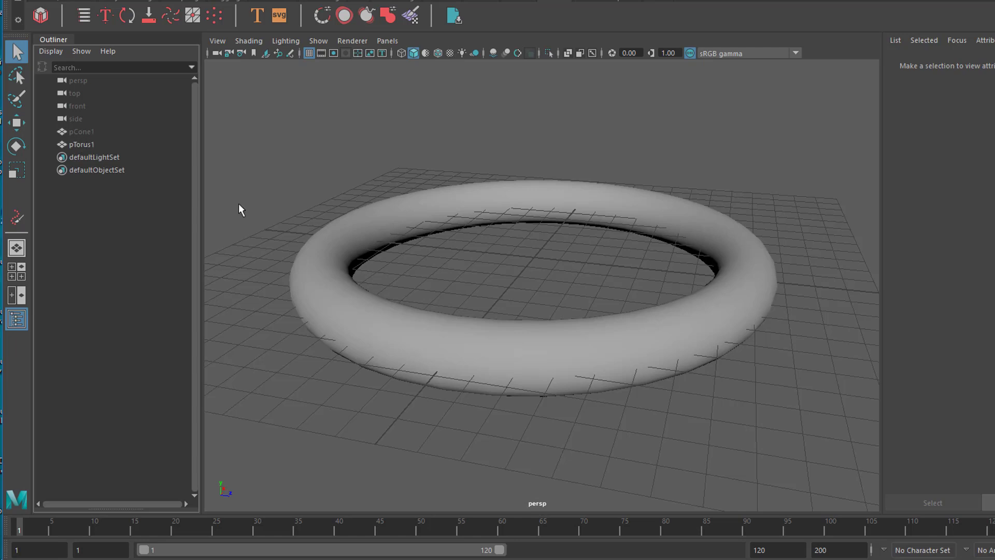
click(87, 134)
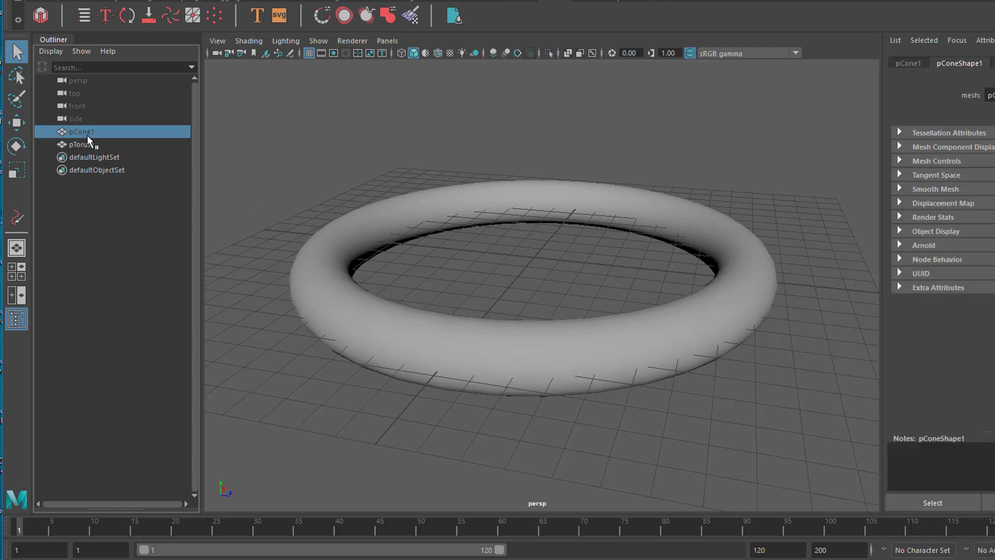
mouse_move(505, 349)
alt+mouse_down()
mouse_move(519, 353)
mouse_move(505, 348)
alt+mouse_up()
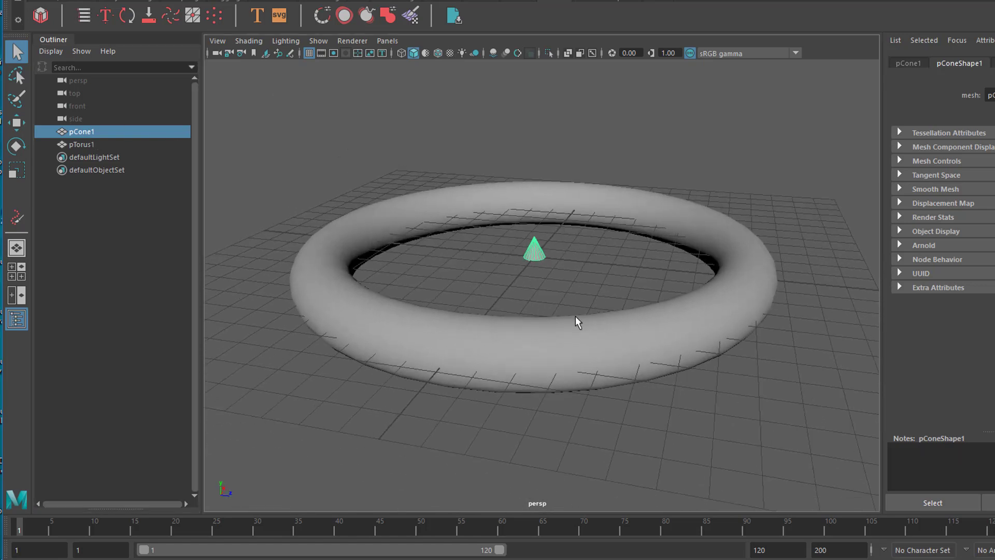
Duplicate the cone twice and line up the copies in a row beside the original inside the torus
key(ctrl+d)
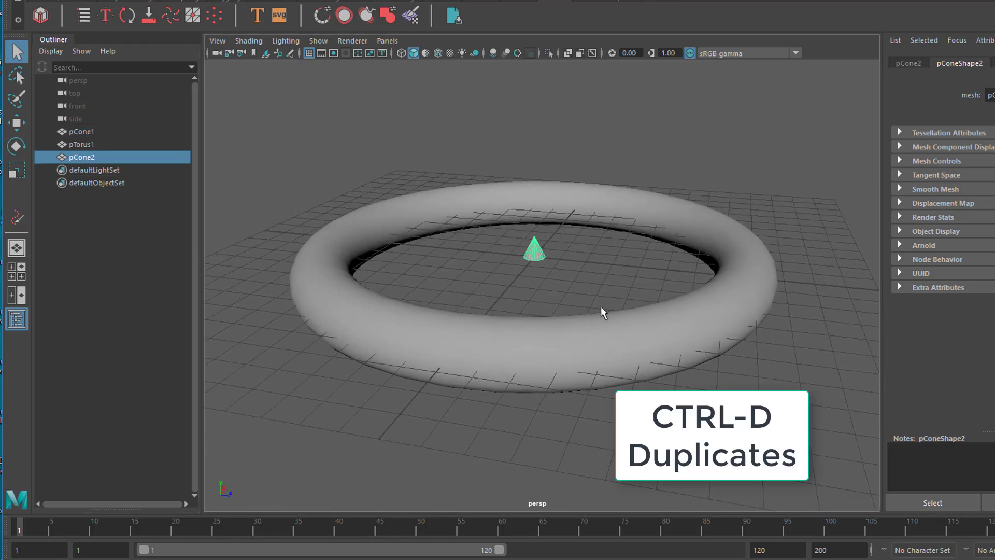
key(w)
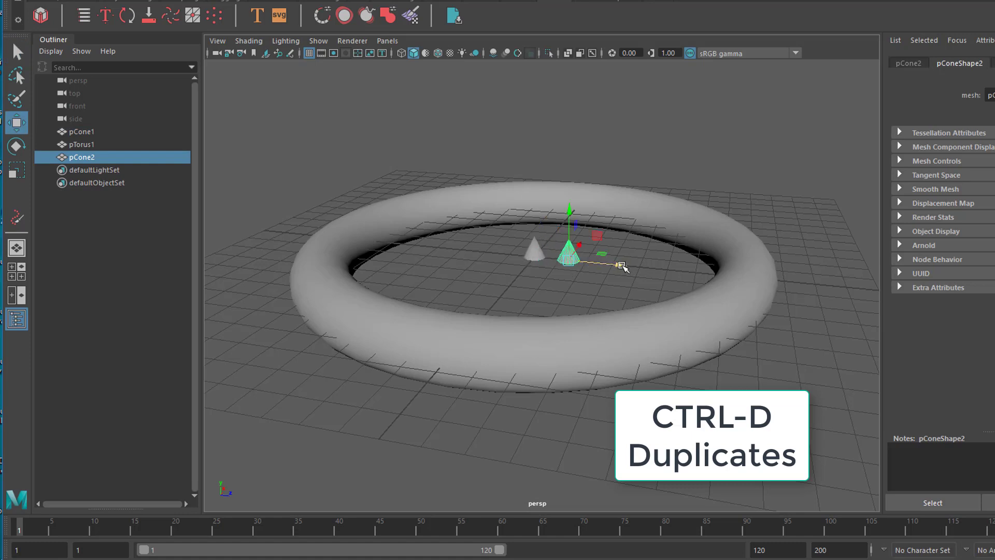
key(ctrl+d)
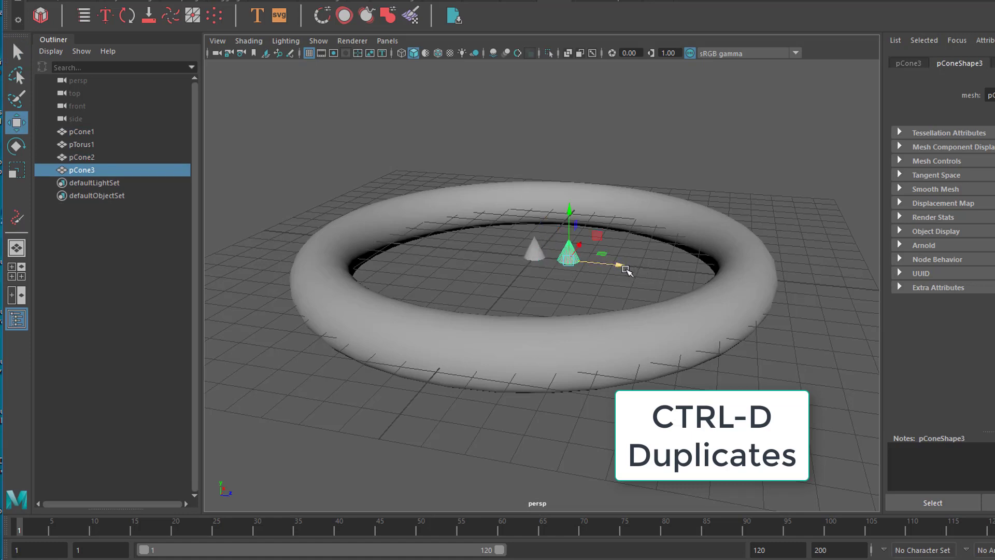
drag(644, 267, 667, 274)
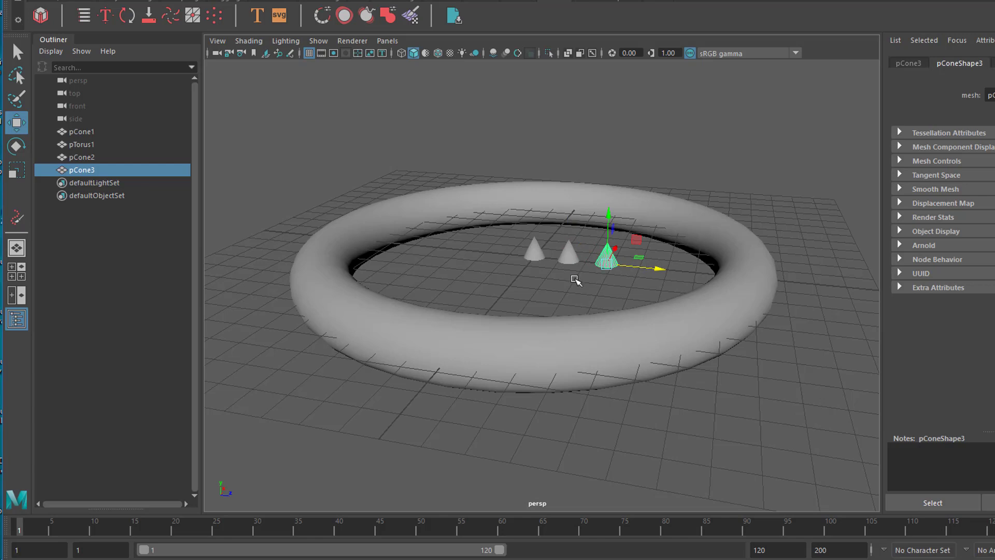
Assign a new Arnold aiStandardSurface material to the original cone and give it a blue base color
right_click(534, 254)
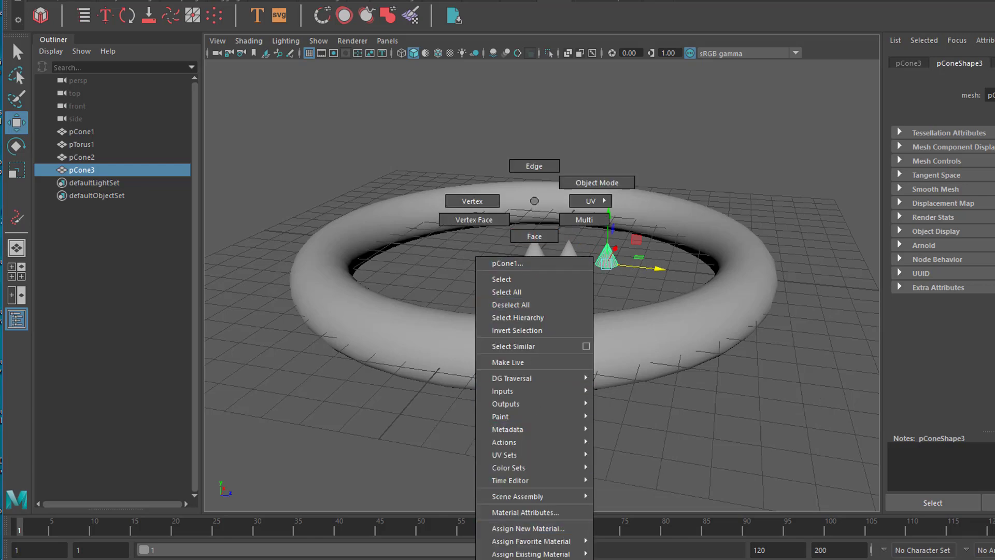
click(539, 528)
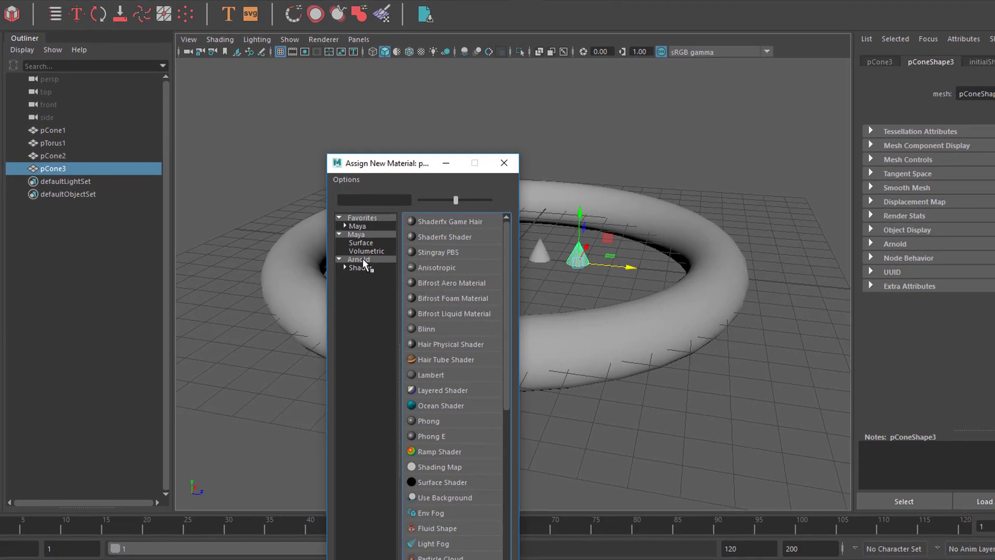
click(364, 259)
click(461, 313)
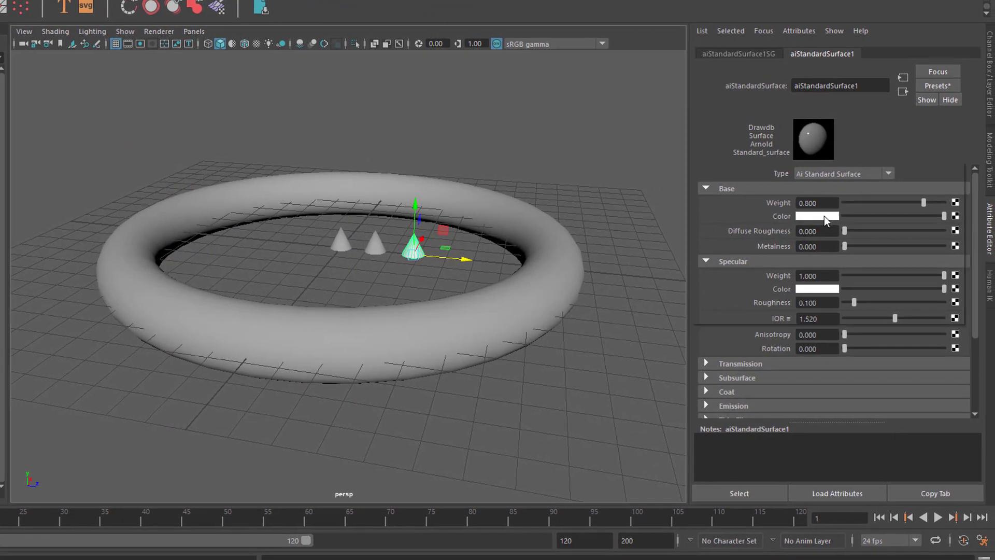
click(825, 220)
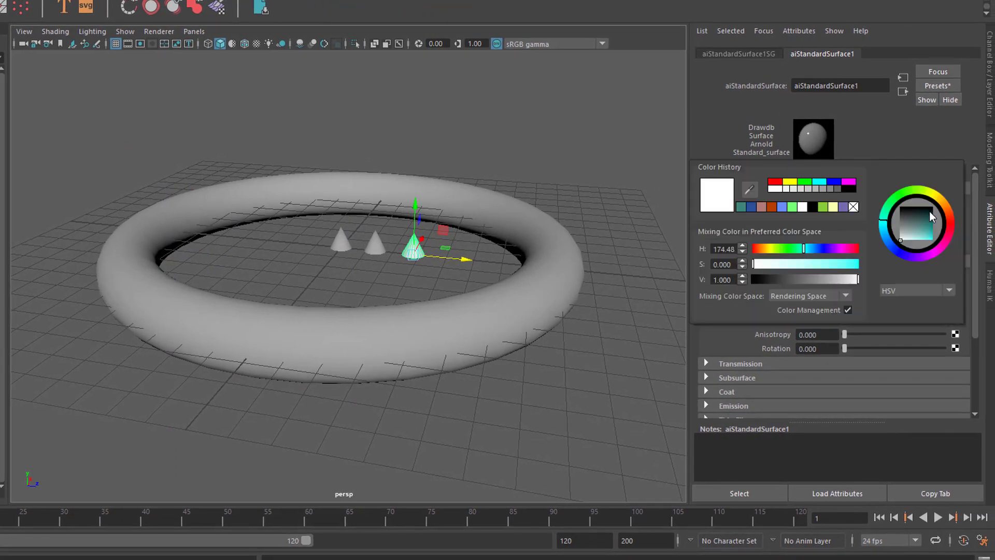
click(939, 231)
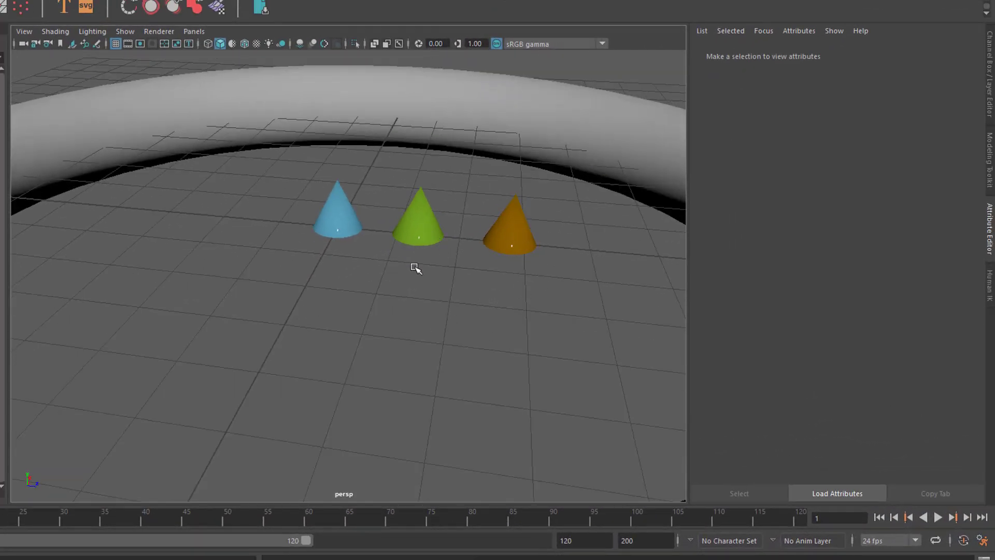
Select the blue, green and orange cones and create a MASH network from them
alt+right_drag(406, 291, 369, 302)
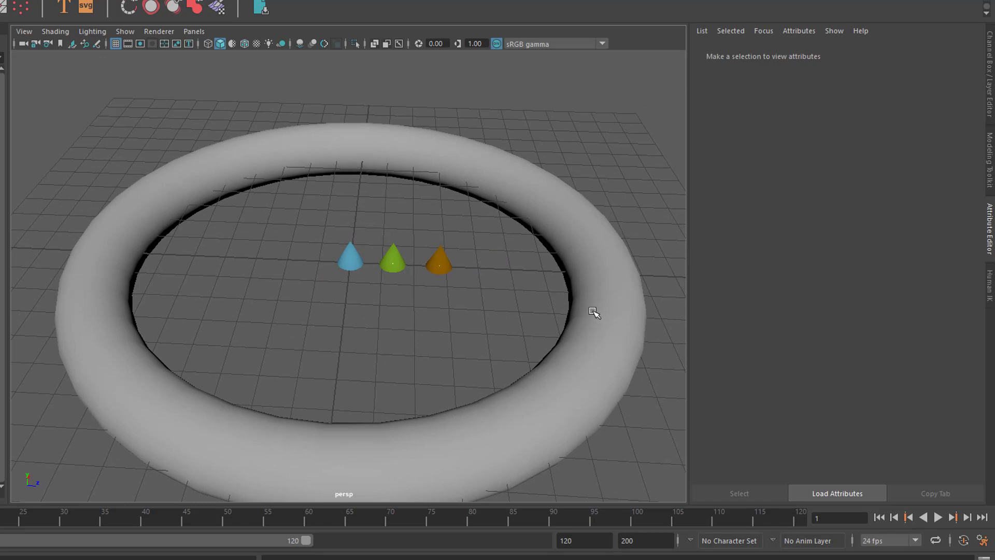
key(f)
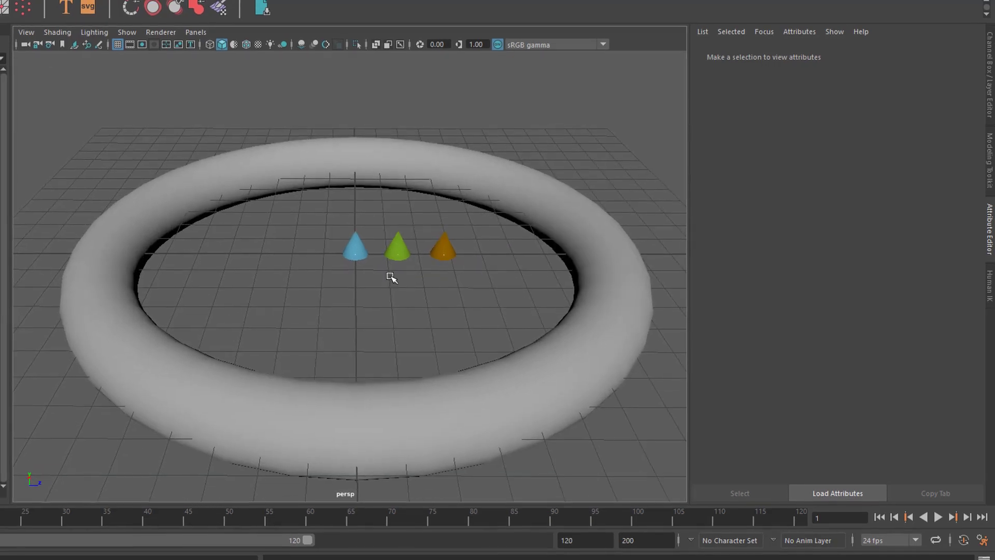
drag(345, 235, 459, 261)
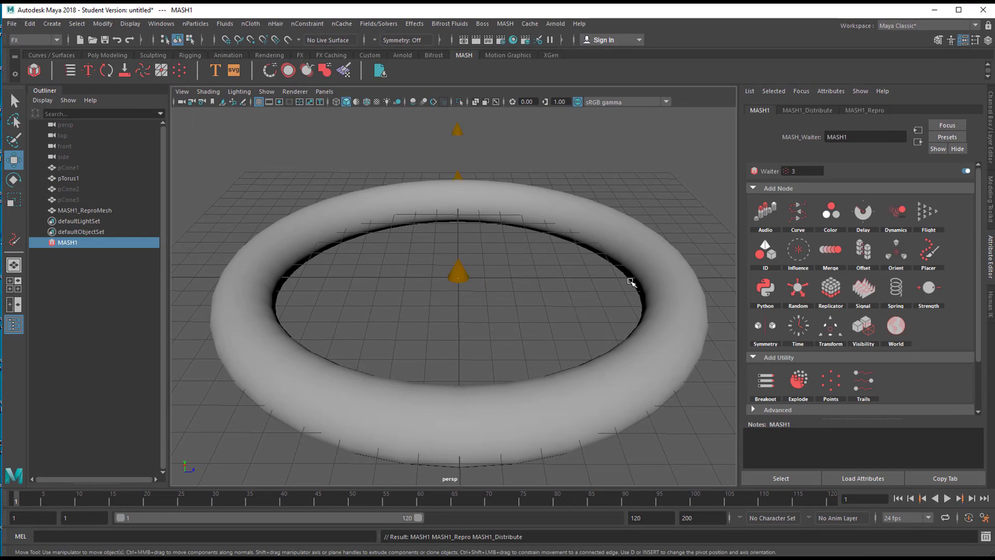
Set the Distribute node's Number of Points to 0 and add a Placer node to the MASH network
alt+drag(502, 338, 564, 309)
alt+right_drag(565, 309, 401, 343)
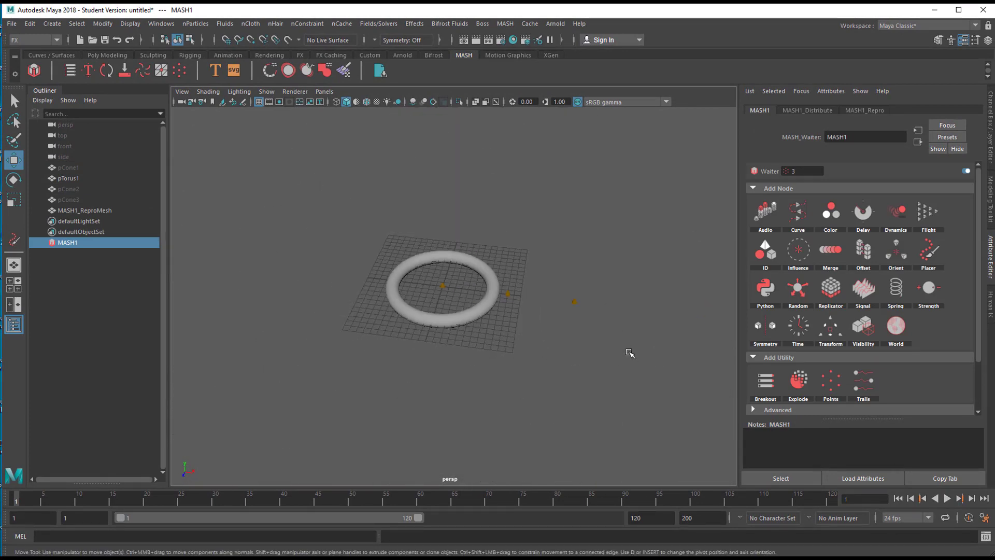
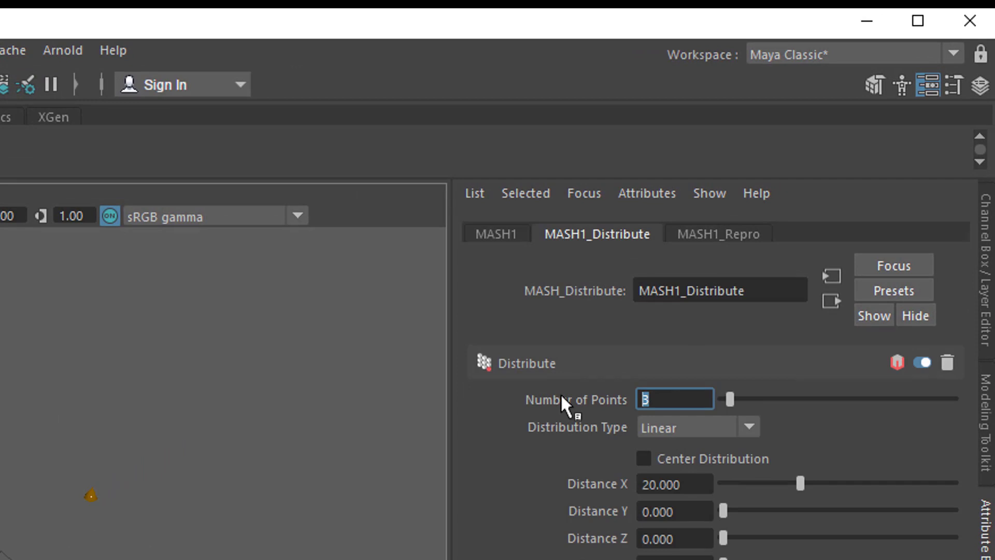
key(BackSpace)
text(0)
key(Return)
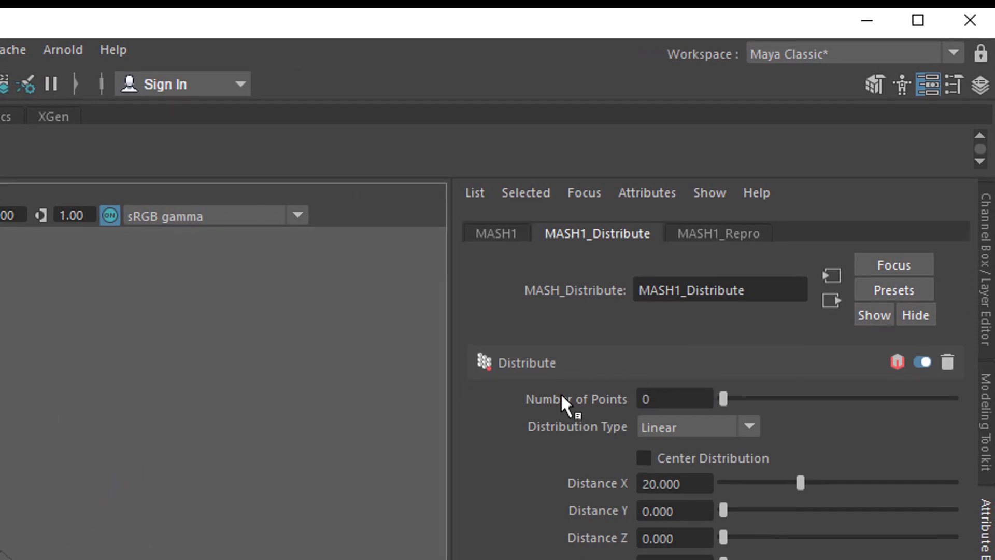
click(505, 233)
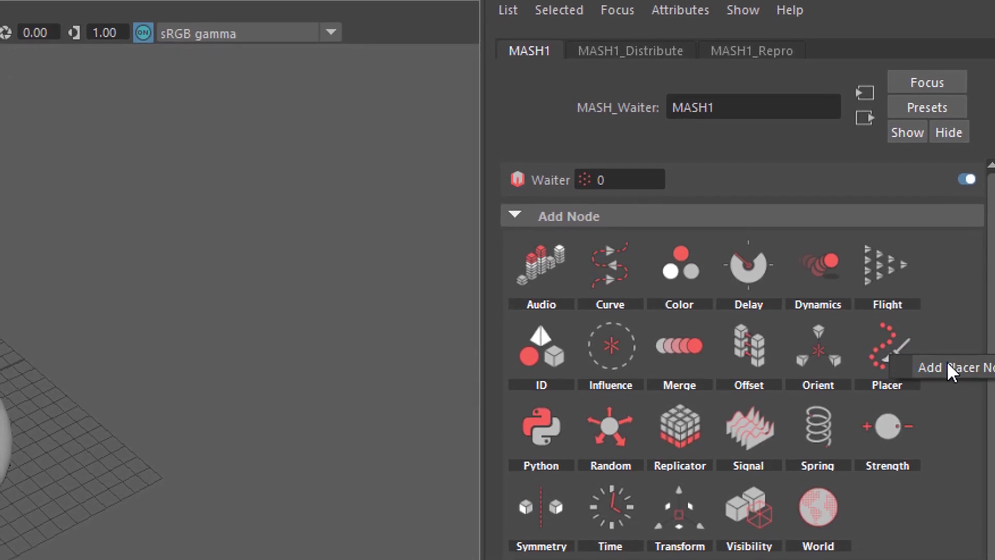
click(942, 360)
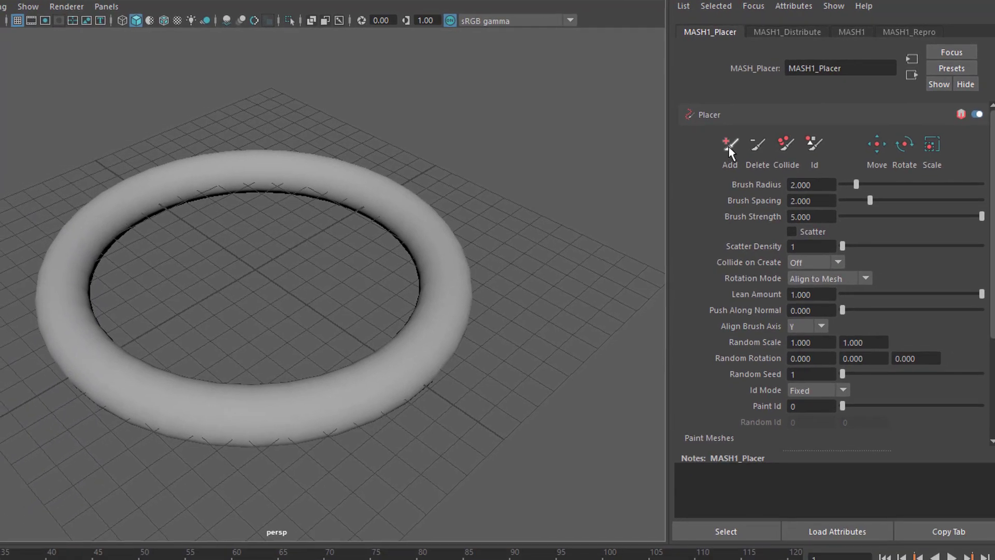
Paint a run of orange cones along one side of the torus with the Placer's Add brush
click(728, 147)
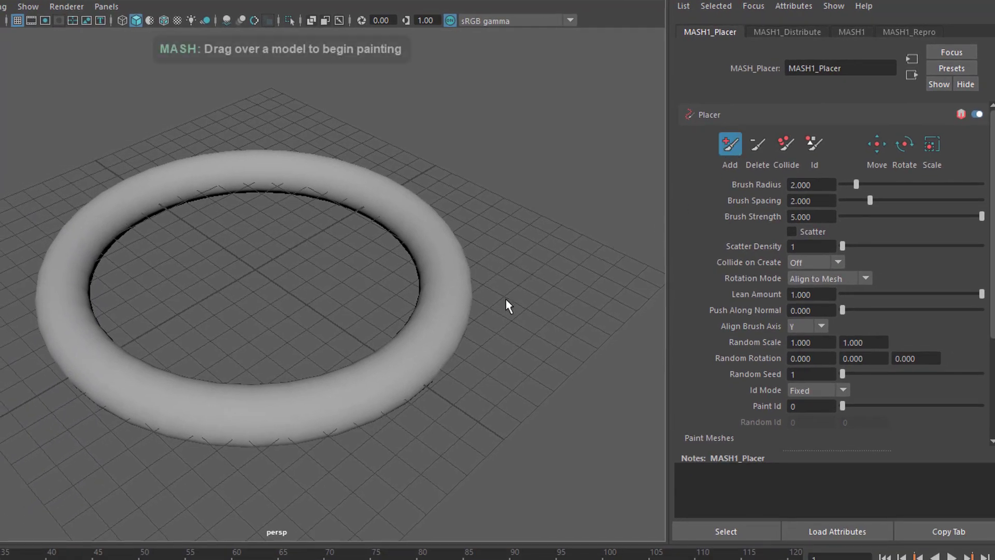
mouse_move(436, 323)
mouse_down()
mouse_move(413, 358)
mouse_move(330, 390)
mouse_move(381, 364)
mouse_move(437, 359)
mouse_move(445, 237)
mouse_move(447, 257)
mouse_move(427, 213)
mouse_up()
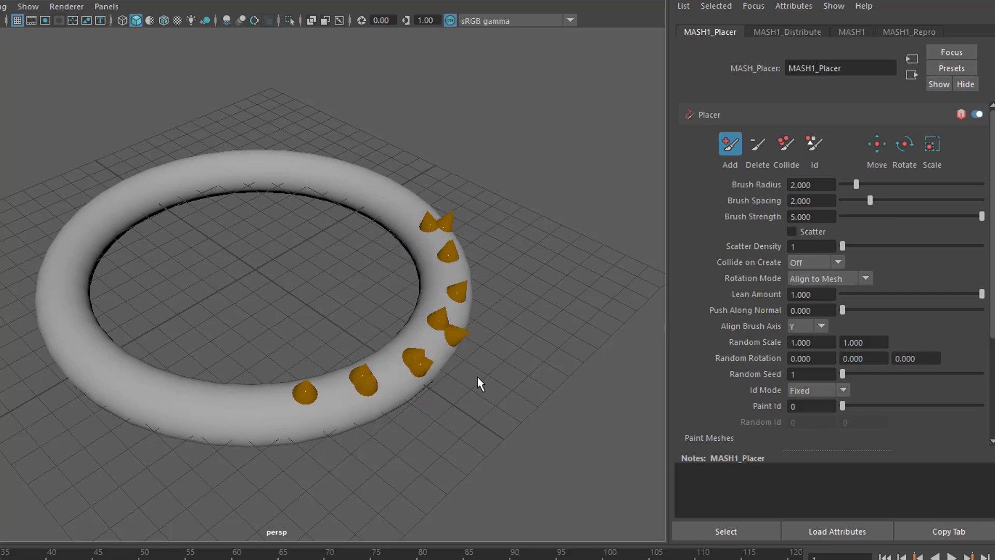
alt+drag(484, 383, 462, 378)
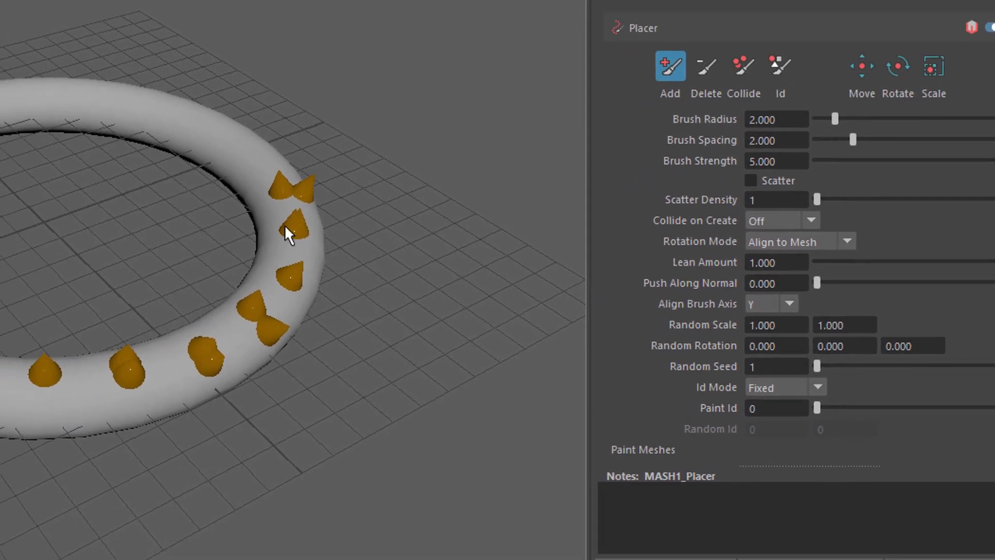
Set the Placer's Paint Id to 1 and Collide on Create to Collide
click(767, 409)
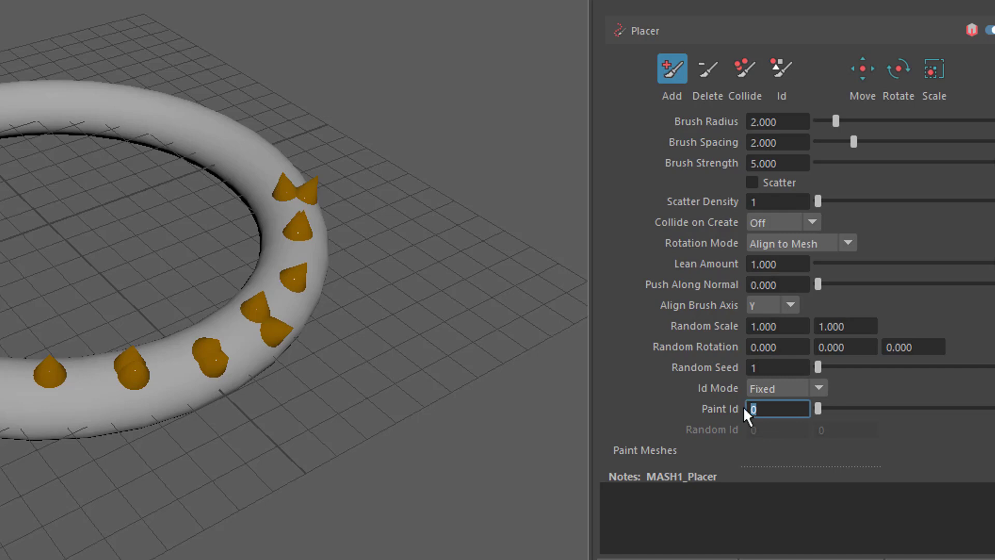
text(1)
key(Return)
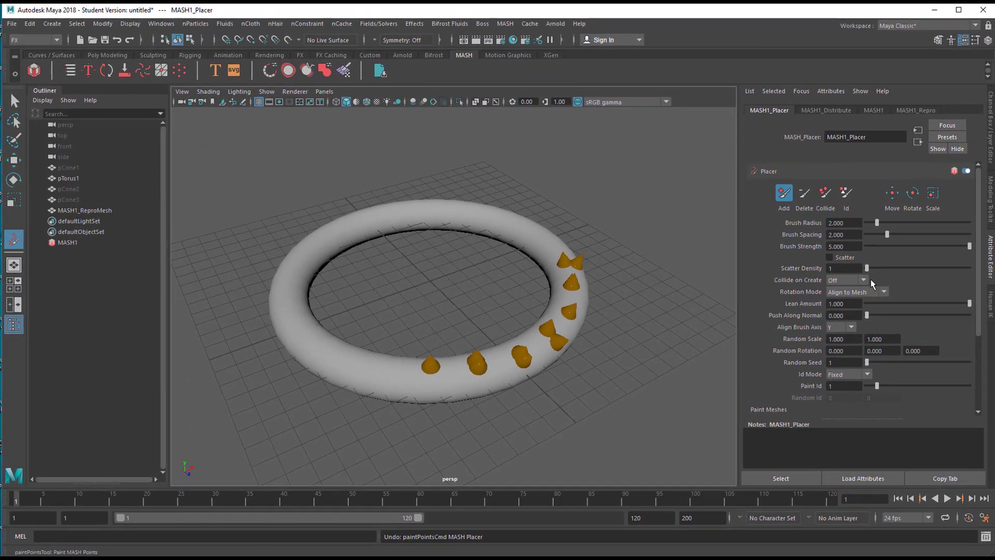
click(864, 280)
Paint green cones along the bare side and around the outer edge of the torus
mouse_move(390, 373)
mouse_down()
mouse_move(359, 371)
mouse_move(335, 353)
mouse_move(349, 360)
mouse_move(309, 372)
mouse_move(320, 353)
mouse_move(307, 340)
mouse_move(324, 361)
mouse_move(312, 323)
mouse_move(296, 325)
mouse_move(294, 307)
mouse_move(292, 323)
mouse_move(283, 290)
mouse_move(296, 261)
mouse_up()
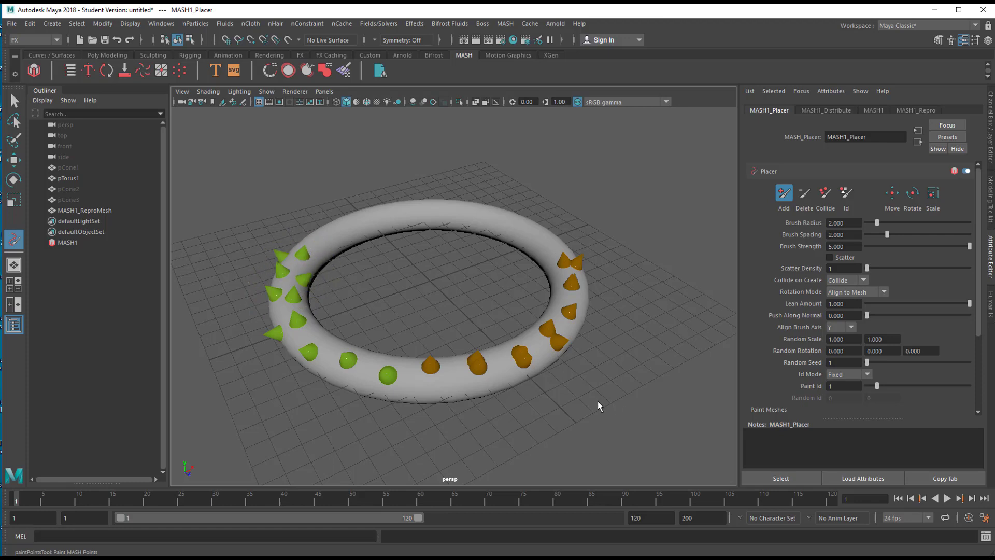
alt+drag(608, 420, 526, 309)
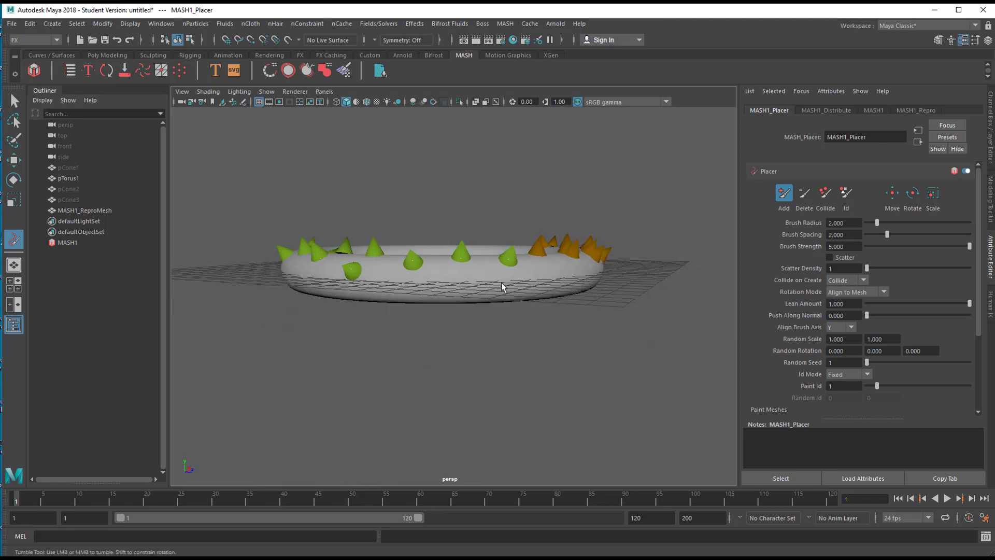
drag(477, 285, 422, 284)
mouse_move(551, 310)
alt+mouse_down()
mouse_move(524, 340)
mouse_move(506, 398)
alt+mouse_up()
mouse_move(448, 413)
alt+mouse_down()
mouse_move(497, 410)
mouse_move(435, 355)
mouse_move(511, 349)
alt+mouse_up()
mouse_move(529, 311)
alt+mouse_down()
mouse_move(568, 351)
mouse_move(482, 335)
mouse_move(521, 306)
mouse_move(555, 326)
mouse_move(537, 349)
mouse_move(595, 311)
mouse_move(647, 311)
mouse_move(595, 371)
mouse_move(610, 373)
alt+mouse_up()
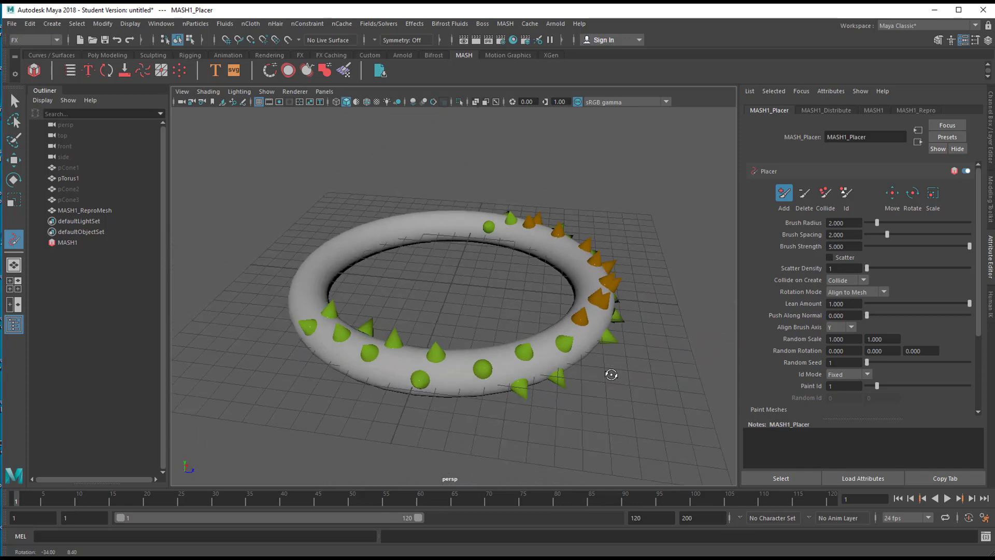
Set the Paint Id to 2 and paint blue cones on the empty section next to the orange and green ones
click(835, 386)
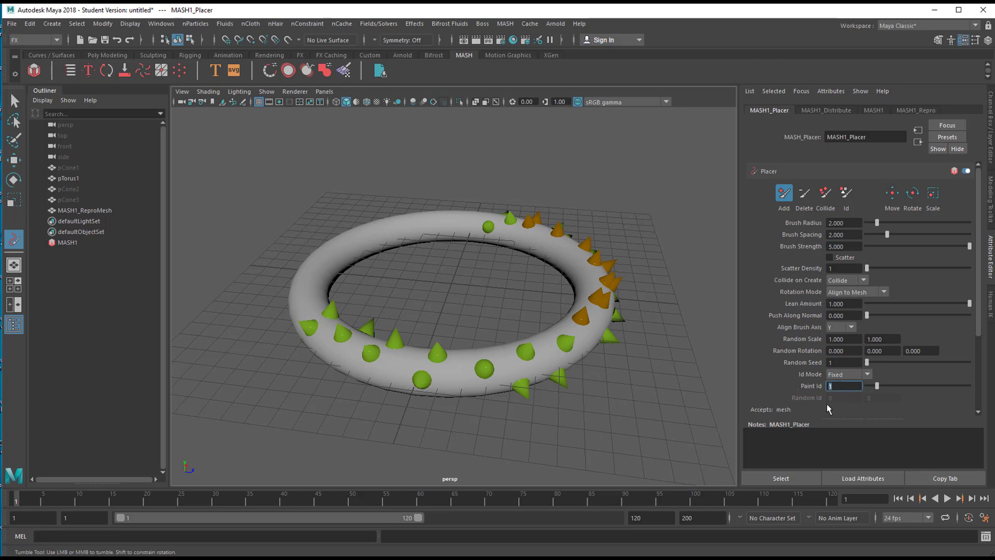
text(2)
key(Return)
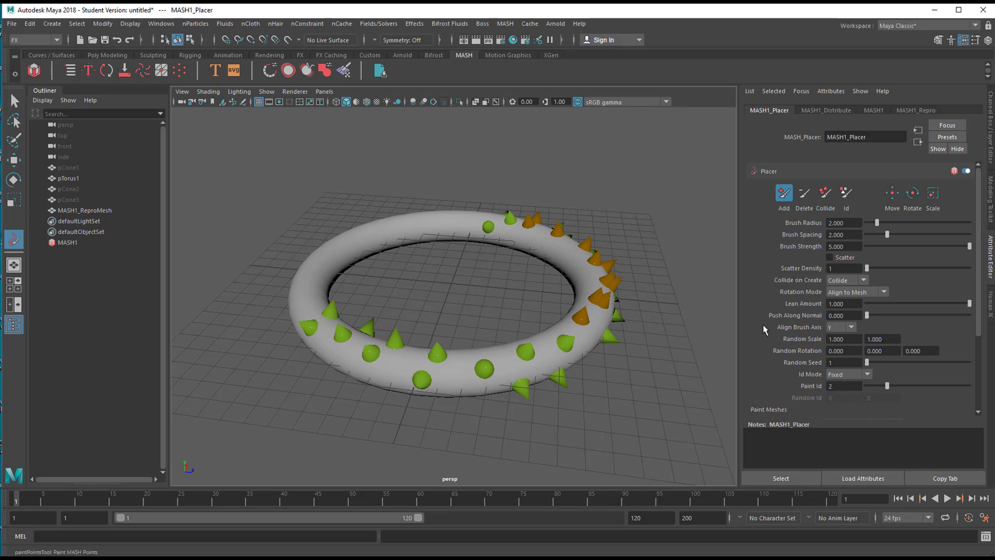
click(783, 195)
mouse_move(459, 231)
mouse_down()
mouse_move(384, 236)
mouse_move(420, 222)
mouse_move(475, 224)
mouse_move(456, 210)
mouse_up()
mouse_move(456, 210)
alt+mouse_down()
mouse_move(488, 299)
mouse_move(570, 306)
mouse_move(608, 343)
alt+mouse_up()
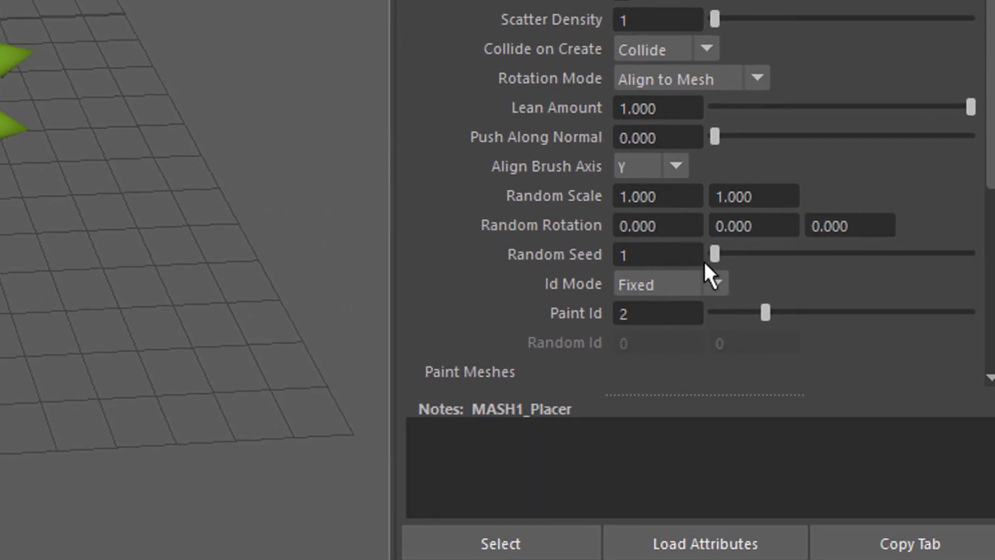
Switch the Id Mode to Random and paint a short stroke of cones beside the blue ones
click(717, 286)
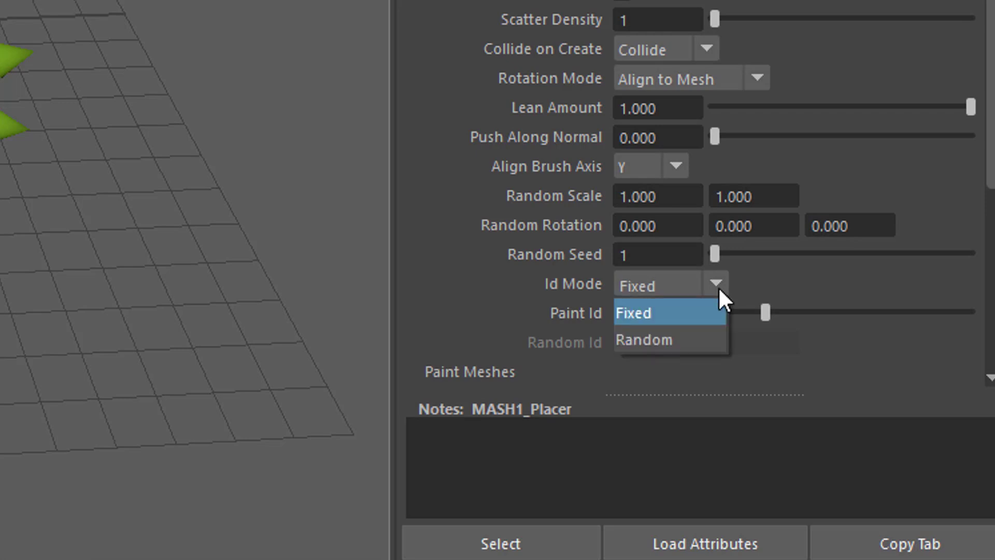
click(704, 340)
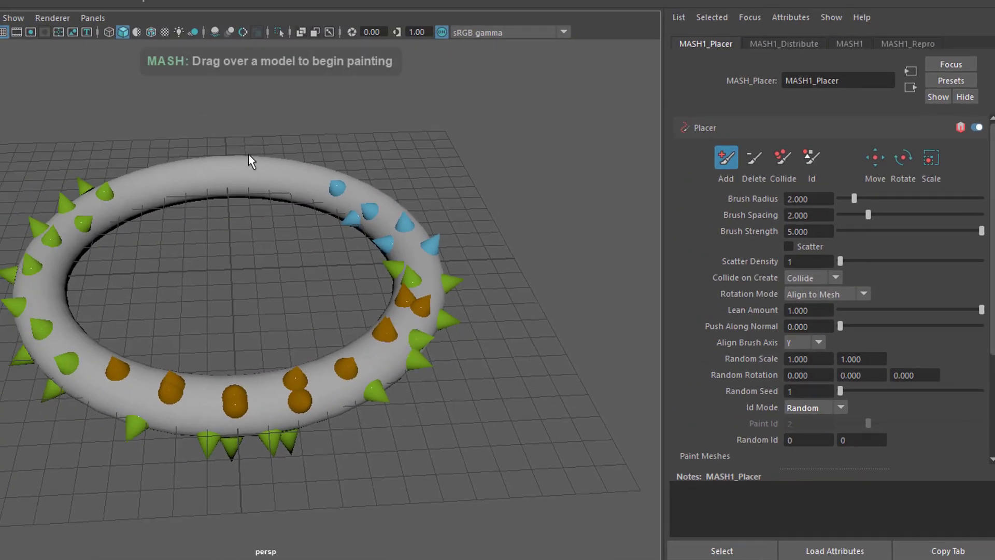
mouse_move(256, 163)
mouse_down()
mouse_move(277, 170)
mouse_move(252, 173)
mouse_move(303, 174)
mouse_up()
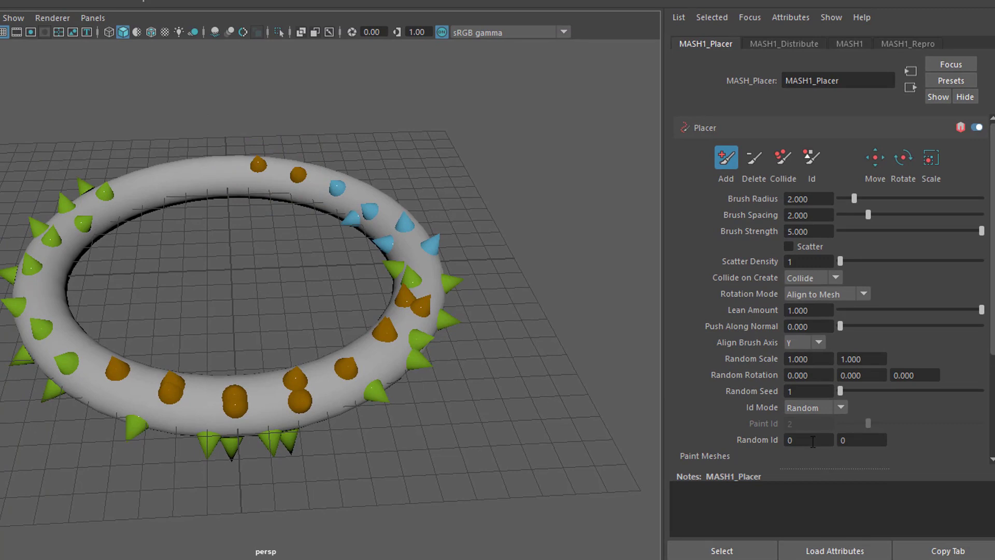
Set the Random Id range from 1 to 2
click(861, 440)
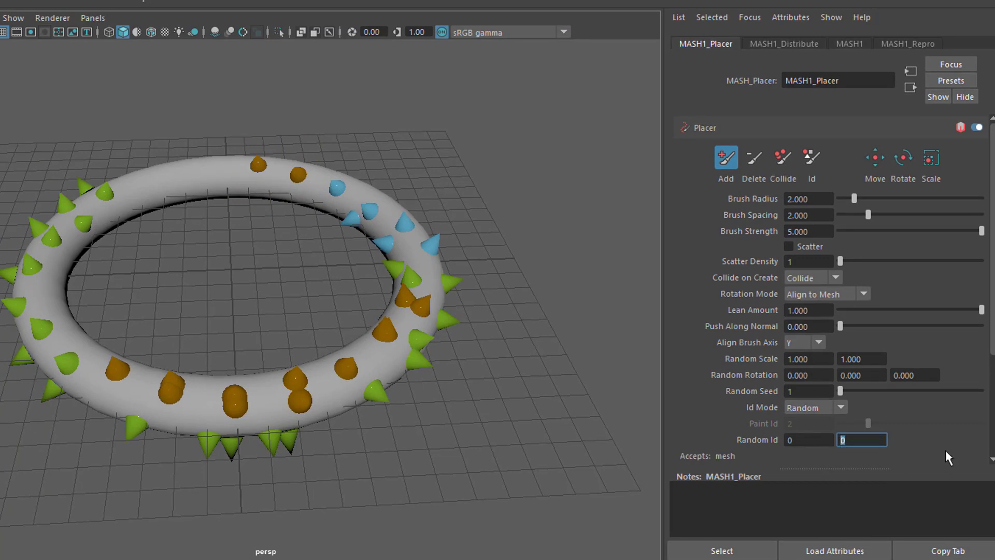
click(784, 440)
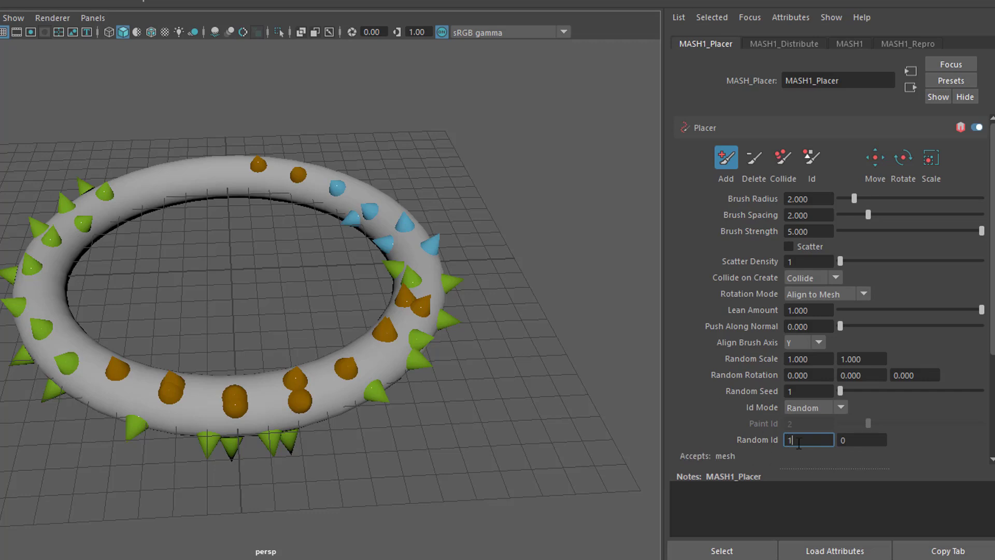
key(Tab)
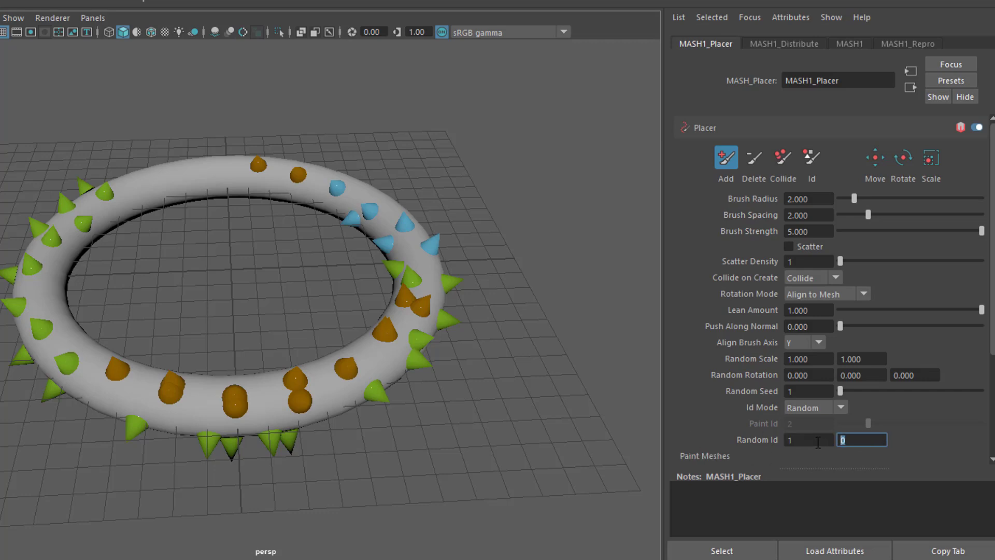
text(2)
key(Return)
Paint a random mix of green and blue cones over the remaining empty part of the torus
click(725, 158)
mouse_move(215, 176)
mouse_down()
mouse_move(166, 189)
mouse_move(153, 174)
mouse_move(234, 150)
mouse_move(183, 179)
mouse_move(194, 177)
mouse_move(144, 183)
mouse_move(147, 170)
mouse_move(191, 182)
mouse_move(125, 219)
mouse_move(96, 217)
mouse_move(188, 185)
mouse_up()
mouse_move(283, 240)
alt+mouse_down()
mouse_move(255, 257)
mouse_move(207, 237)
mouse_move(171, 240)
alt+mouse_up()
alt+drag(312, 266, 297, 265)
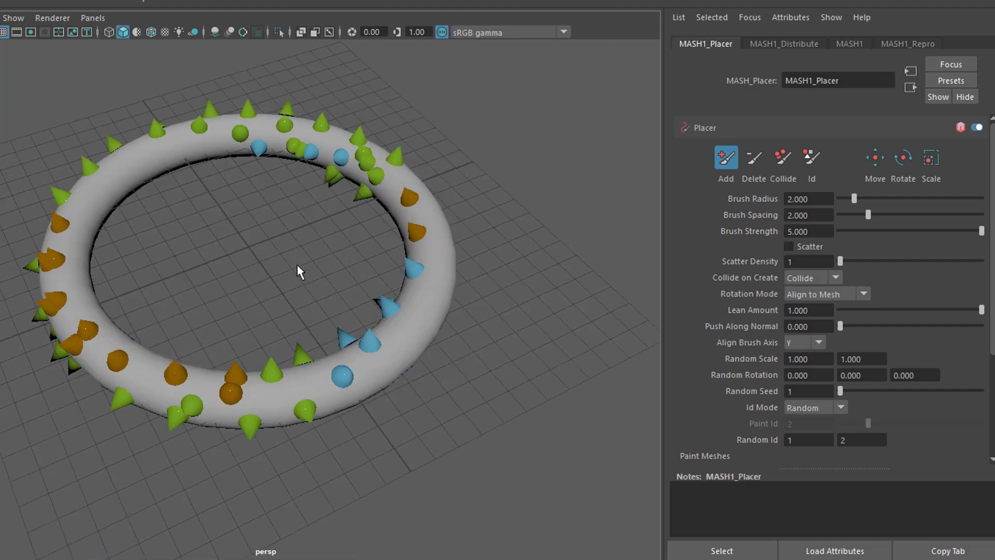
Set Collide on Create to Strict and paint more cones on the bare area beside the blue cones on the torus
alt+right_drag(332, 247, 477, 228)
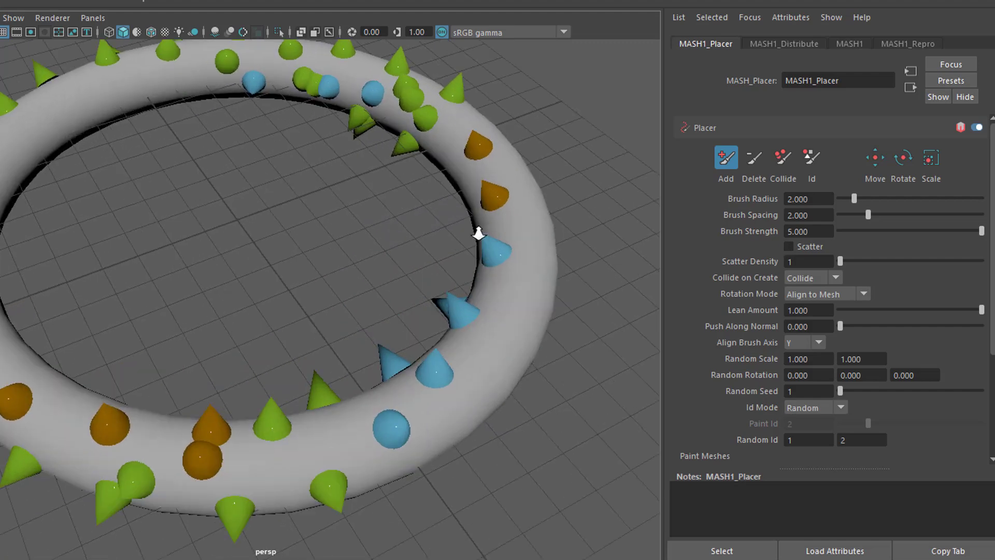
click(833, 277)
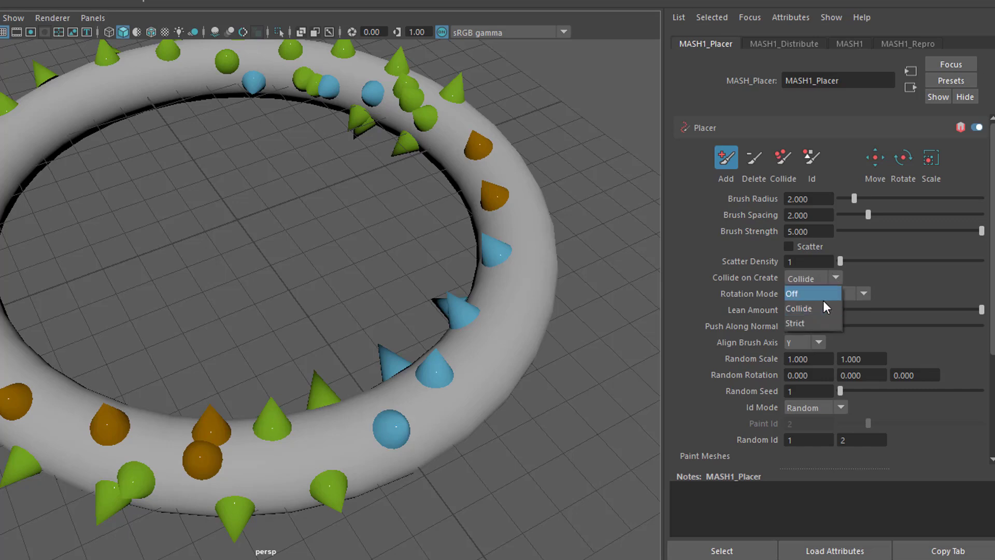
click(818, 320)
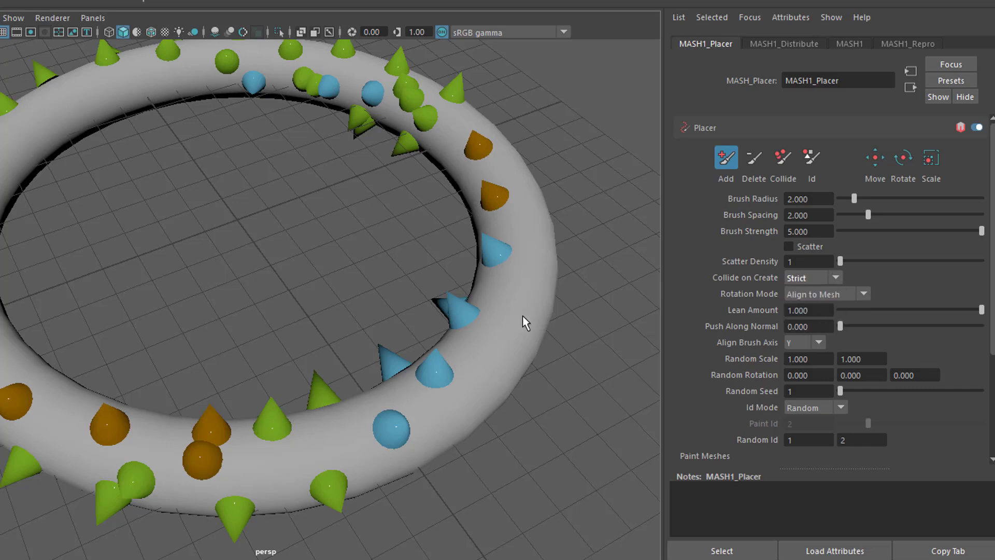
mouse_move(523, 316)
mouse_down()
mouse_move(493, 363)
mouse_move(500, 259)
mouse_move(466, 390)
mouse_move(518, 343)
mouse_move(430, 318)
mouse_move(456, 278)
mouse_move(446, 272)
mouse_move(200, 300)
mouse_move(388, 300)
mouse_move(483, 340)
mouse_up()
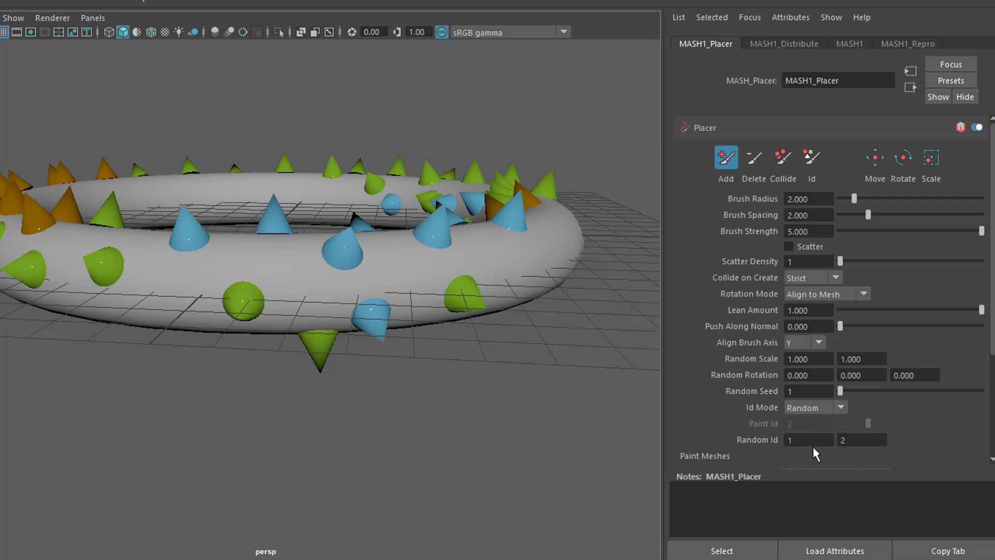
Set the lower Random Id value to 0 and paint a random mix of orange, green and blue cones around the torus
click(798, 441)
text(0)
key(Return)
click(717, 158)
alt+drag(339, 333, 317, 361)
mouse_move(287, 336)
mouse_down()
mouse_move(427, 293)
mouse_move(344, 260)
mouse_move(422, 311)
mouse_move(527, 305)
mouse_move(418, 333)
mouse_move(453, 150)
mouse_up()
mouse_move(558, 208)
mouse_down()
mouse_move(533, 138)
mouse_move(520, 150)
mouse_move(575, 258)
mouse_move(476, 95)
mouse_move(270, 119)
mouse_move(67, 163)
mouse_move(95, 160)
mouse_move(100, 324)
mouse_move(411, 329)
mouse_up()
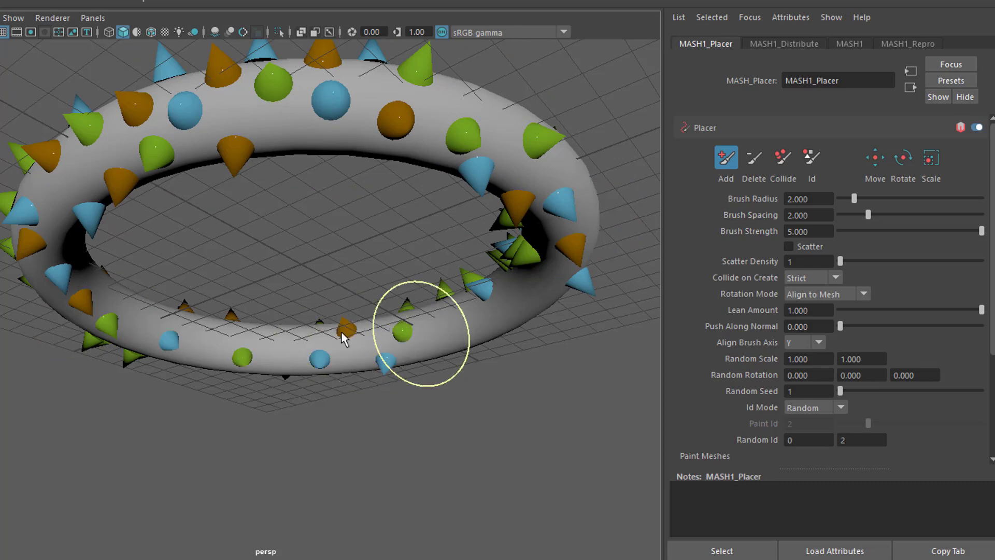
mouse_move(460, 426)
alt+mouse_down()
mouse_move(477, 473)
mouse_move(464, 458)
mouse_move(478, 464)
alt+mouse_up()
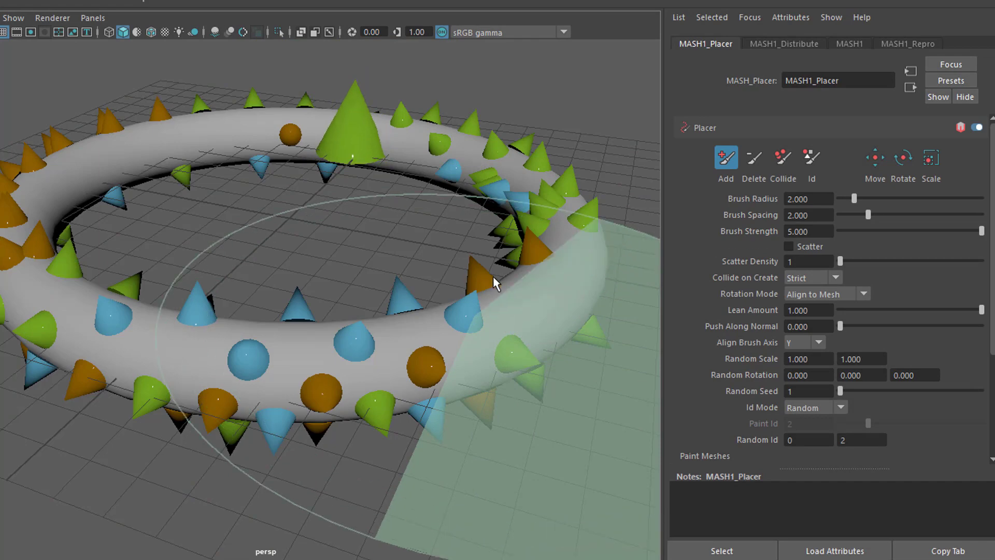
alt+drag(505, 371, 490, 242)
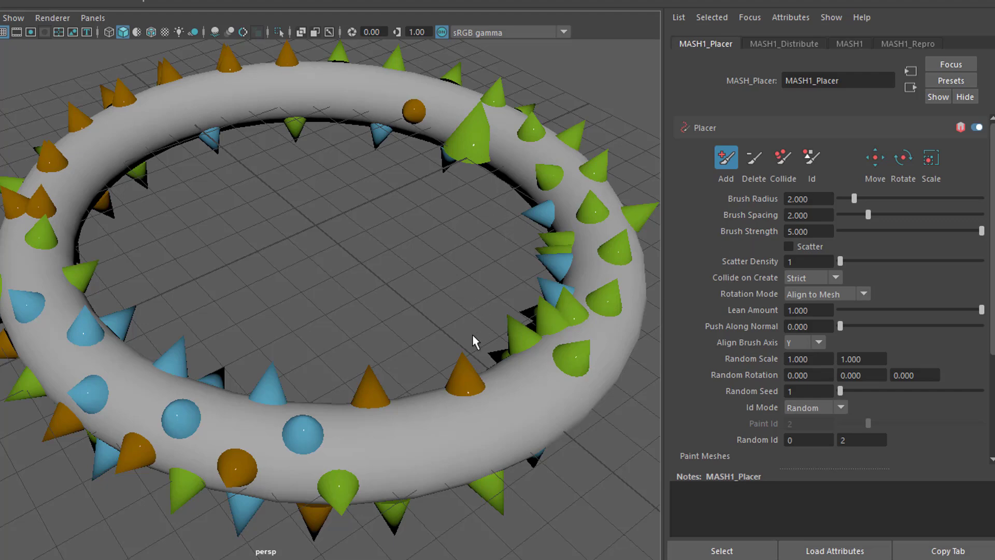
alt+drag(466, 354, 462, 302)
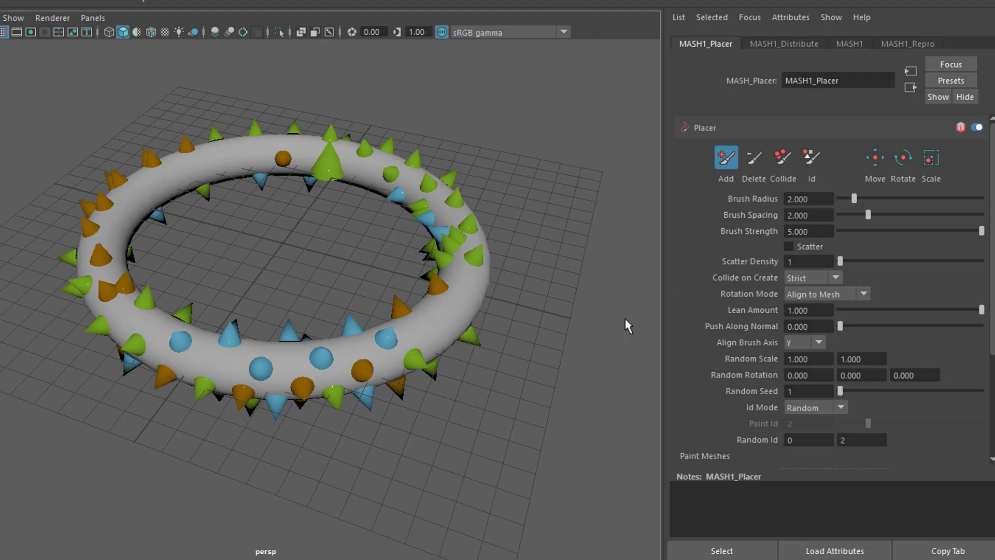
alt+drag(529, 390, 569, 362)
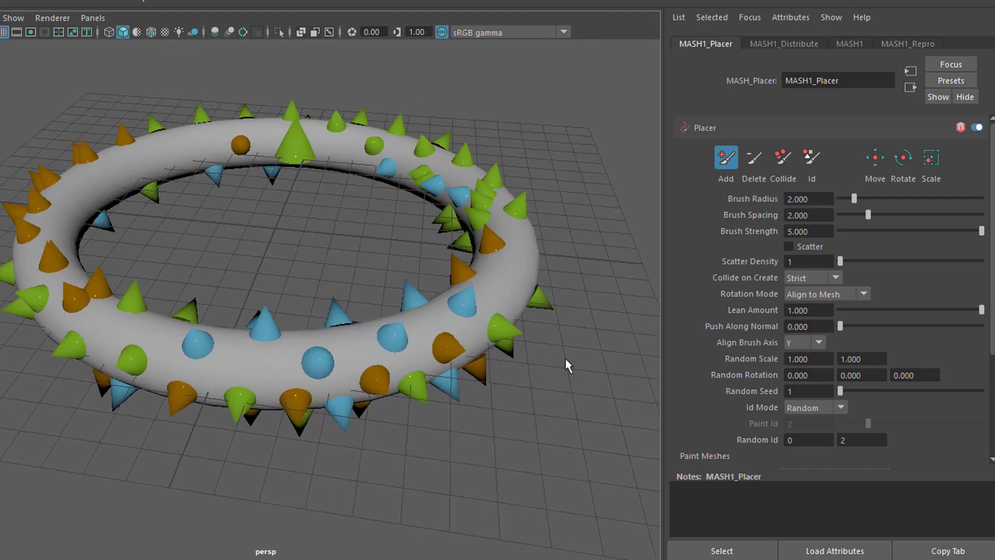
Erase the painted cones from the torus with the Placer's Delete brush
click(754, 158)
mouse_move(513, 290)
mouse_down()
mouse_move(275, 398)
mouse_move(431, 322)
mouse_move(251, 383)
mouse_up()
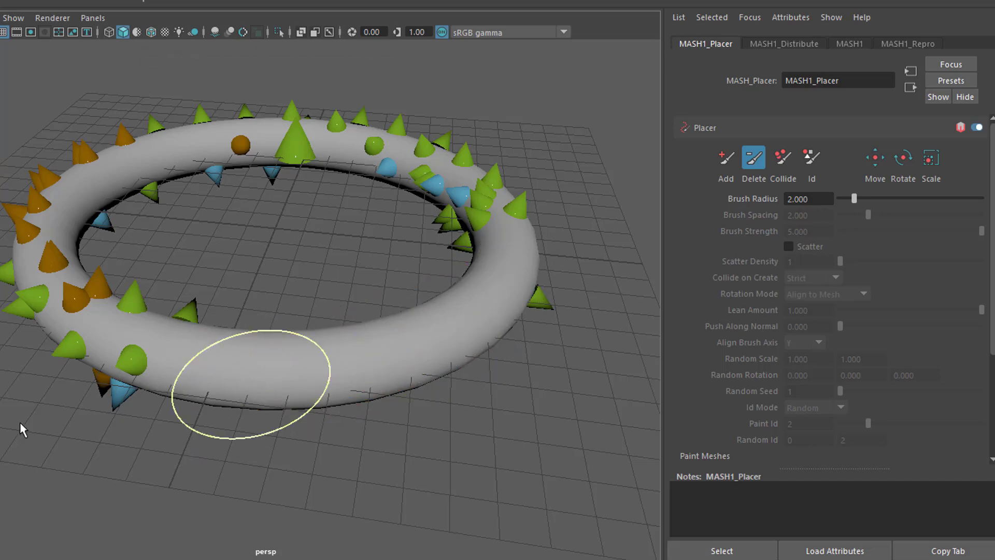
mouse_move(191, 382)
mouse_down()
mouse_move(60, 230)
mouse_move(174, 150)
mouse_move(534, 120)
mouse_move(470, 131)
mouse_move(451, 157)
mouse_move(484, 338)
mouse_up()
mouse_move(377, 433)
alt+mouse_down()
mouse_move(173, 399)
mouse_move(198, 340)
mouse_move(295, 352)
alt+mouse_up()
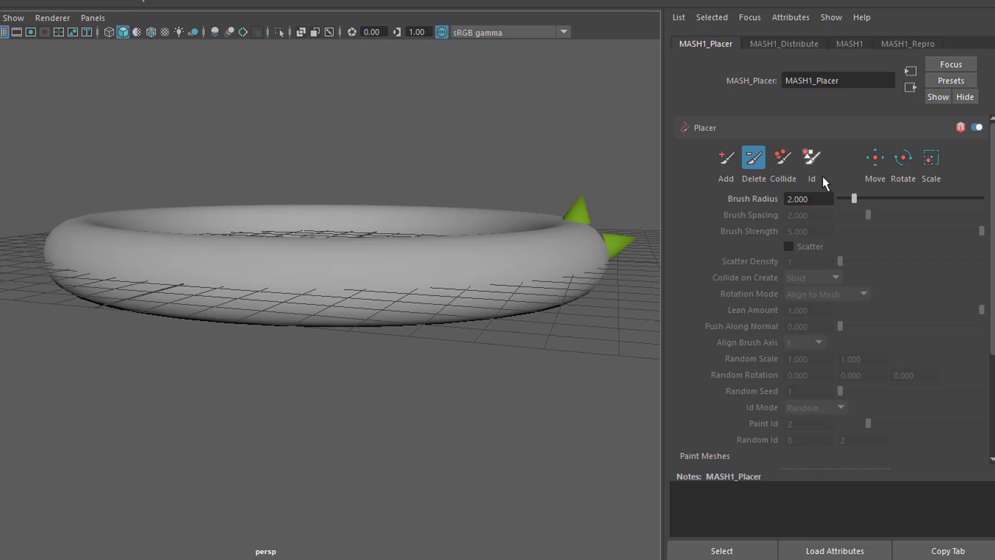
Repaint the emptied torus with a random mix of orange, green and blue cones using the Placer's Add brush
click(724, 160)
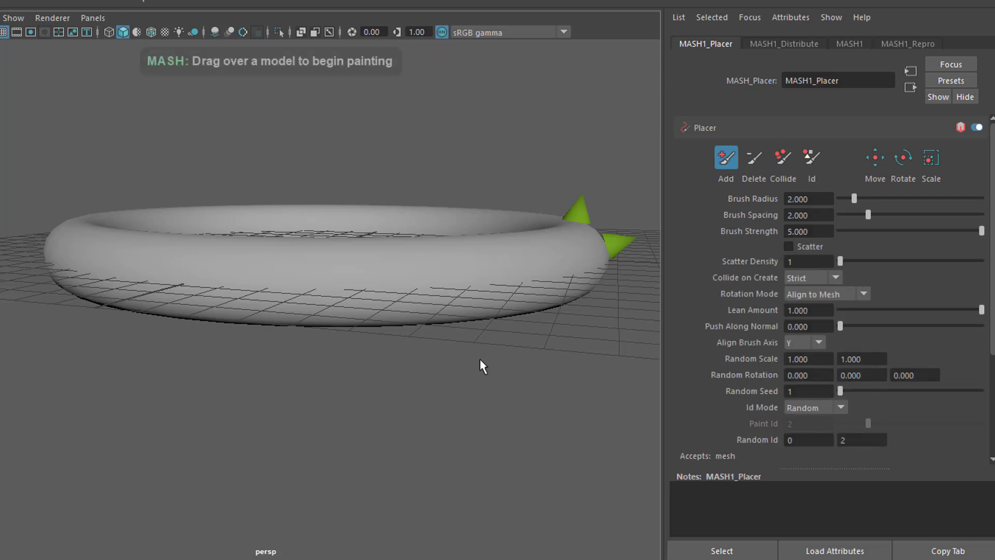
mouse_move(471, 274)
mouse_down()
mouse_move(445, 294)
mouse_move(312, 279)
mouse_move(204, 281)
mouse_move(344, 252)
mouse_move(334, 319)
mouse_move(401, 417)
mouse_move(186, 428)
mouse_move(404, 373)
mouse_move(60, 387)
mouse_move(293, 280)
mouse_move(371, 381)
mouse_move(476, 377)
mouse_up()
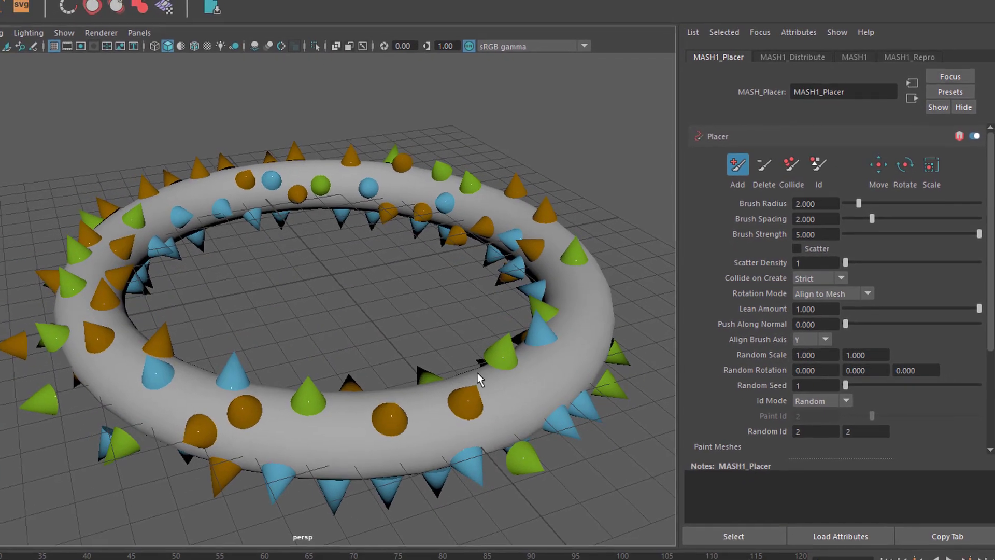
scroll(476, 377, down, 5)
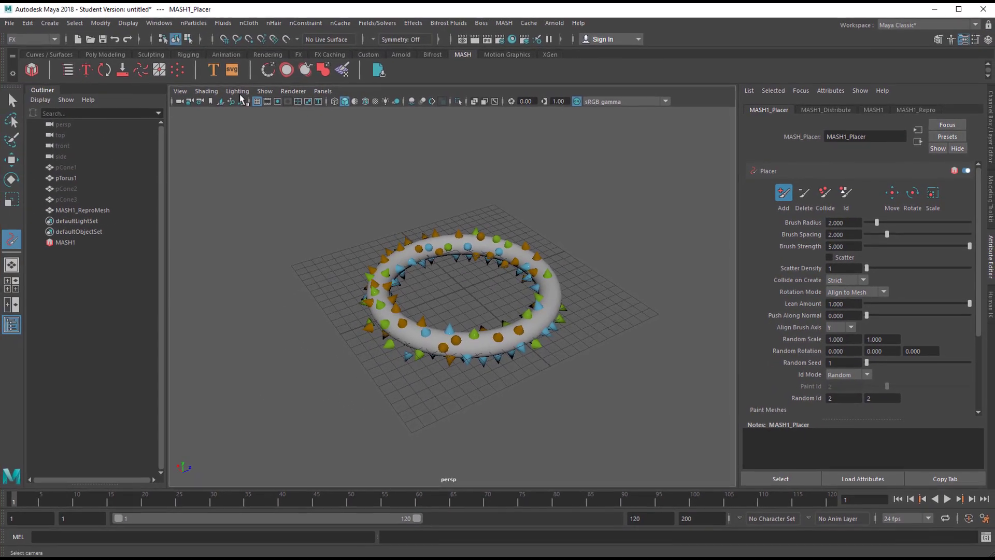
Create a polygon cube, scale it up uniformly and move it beside the torus
click(122, 55)
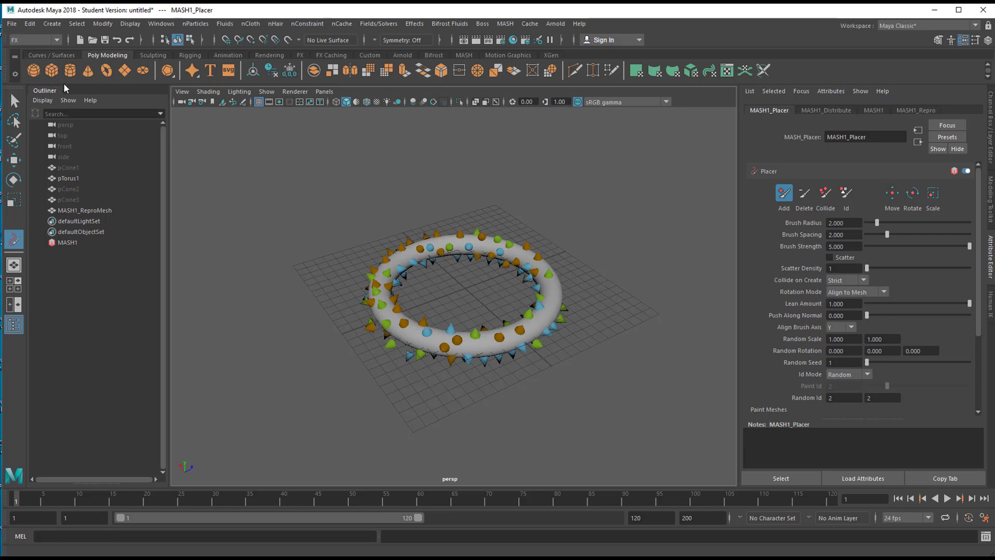
click(51, 70)
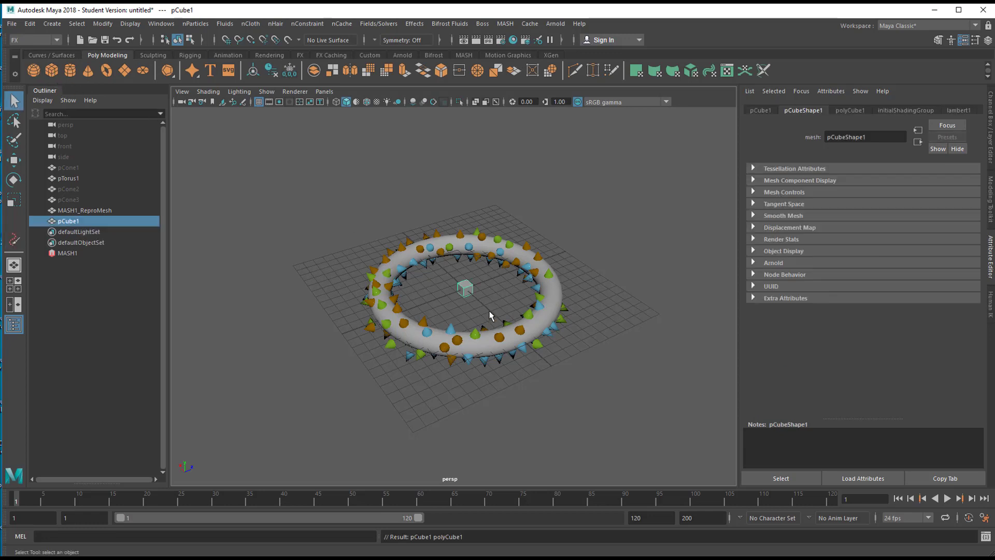
key(r)
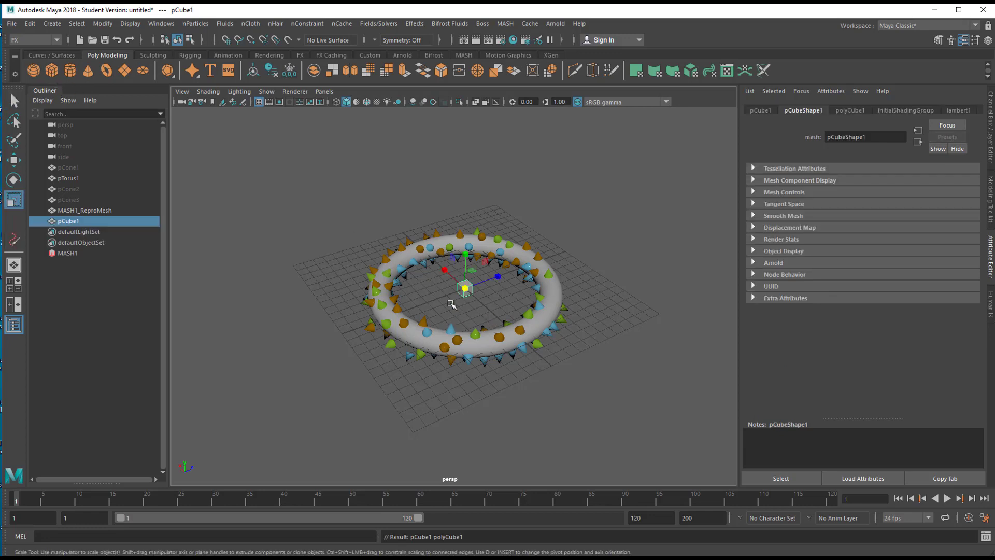
drag(465, 288, 574, 350)
key(w)
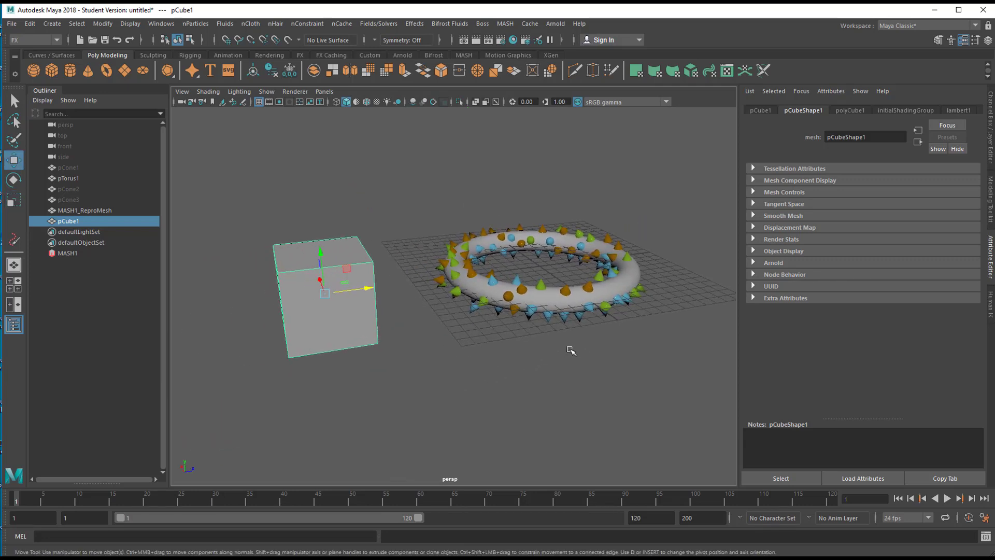
Reactivate the Add brush of the MASH1 network's Placer node and paint blue cones across several faces of the cube
click(71, 254)
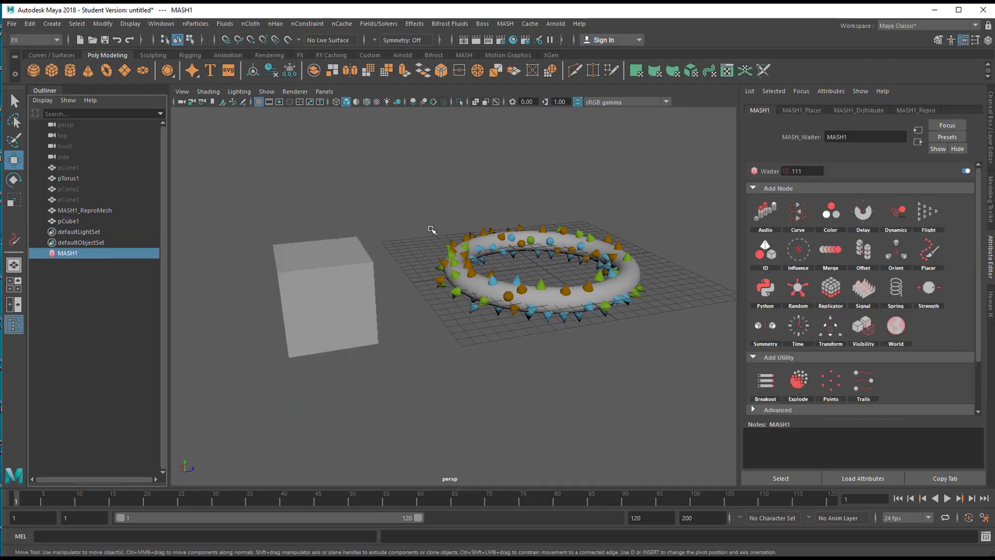
click(817, 111)
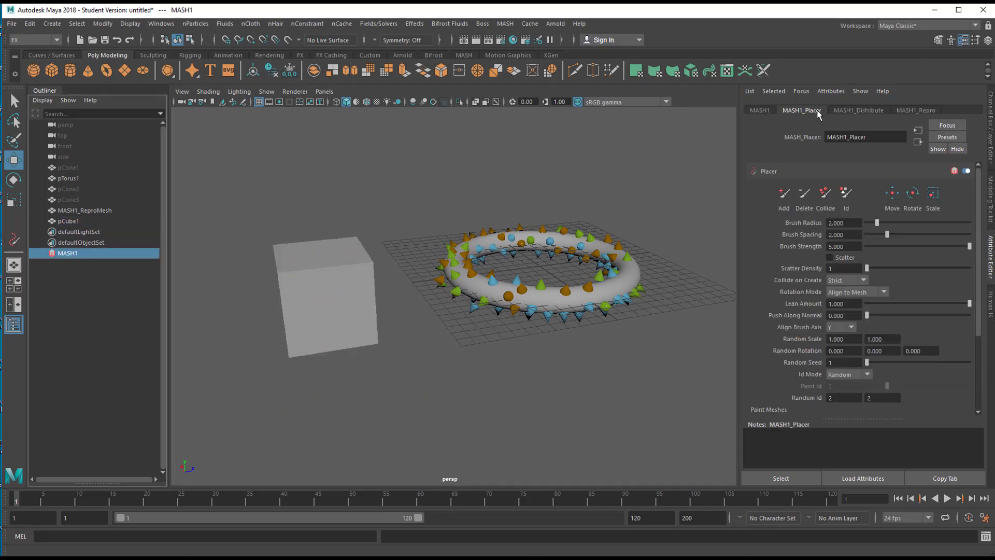
click(784, 195)
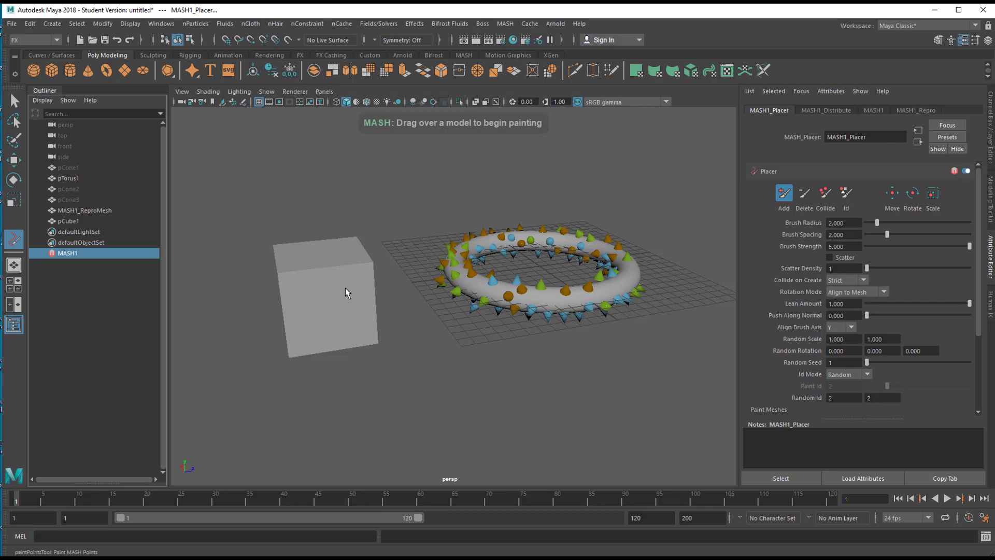
mouse_move(346, 292)
mouse_down()
mouse_move(330, 313)
mouse_move(298, 310)
mouse_move(316, 299)
mouse_move(284, 310)
mouse_move(408, 324)
mouse_move(451, 300)
mouse_move(459, 315)
mouse_move(443, 322)
mouse_move(555, 359)
mouse_move(575, 356)
mouse_move(592, 300)
mouse_move(564, 290)
mouse_move(571, 247)
mouse_move(598, 240)
mouse_move(622, 326)
mouse_up()
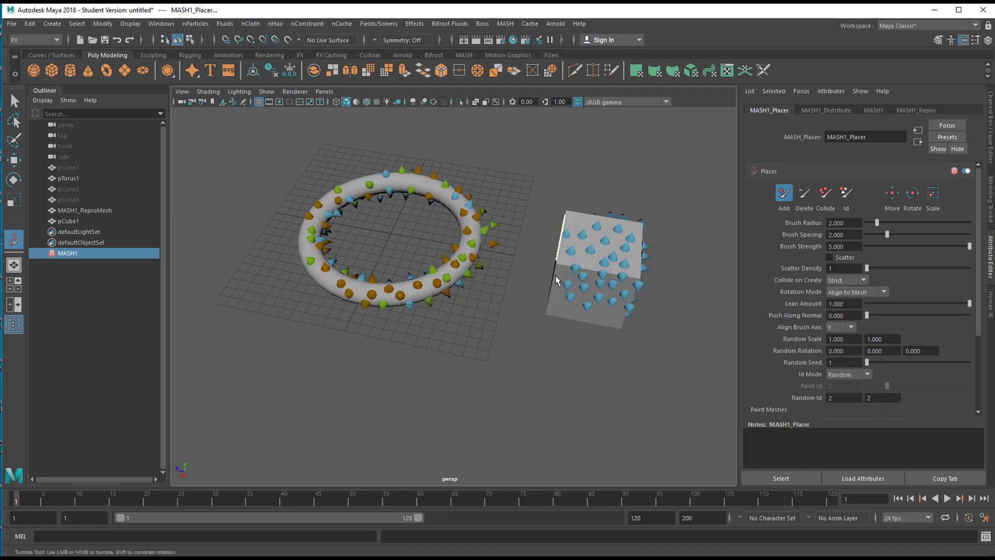
mouse_move(557, 279)
alt+mouse_down()
mouse_move(433, 310)
mouse_move(337, 307)
alt+mouse_up()
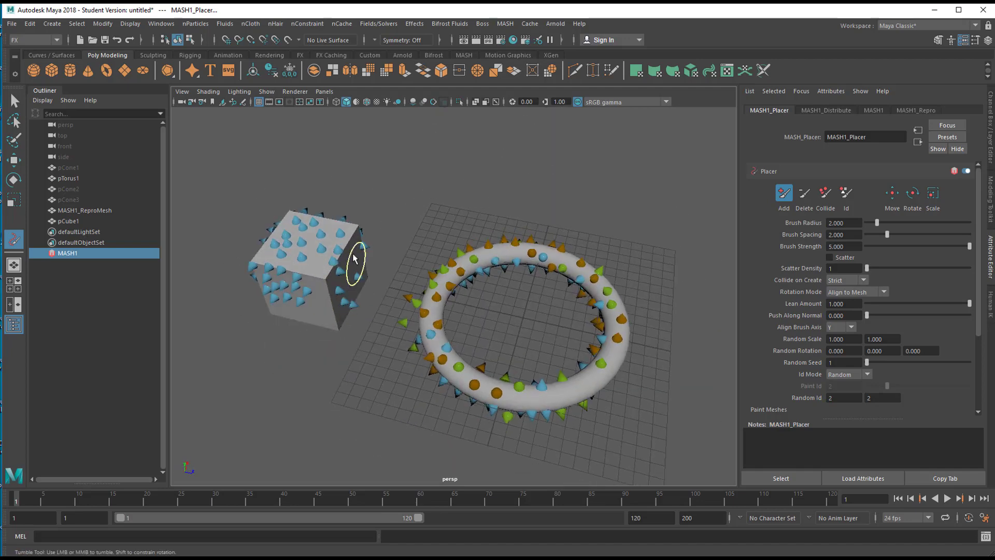
alt+drag(339, 269, 408, 351)
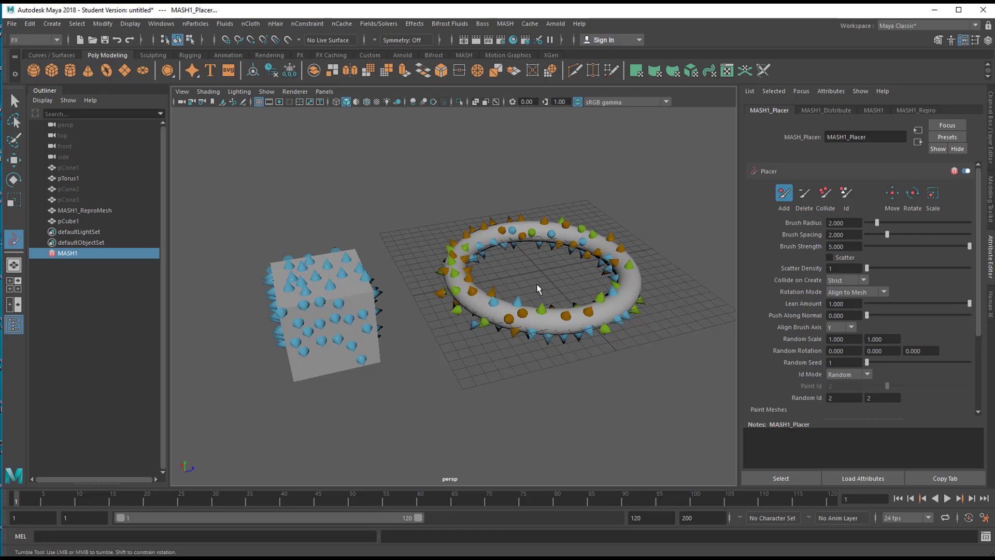
Paint additional blue cones onto the torus and the remaining bare areas of the cube, including its underside
mouse_move(596, 314)
mouse_down()
mouse_move(639, 263)
mouse_move(612, 298)
mouse_up()
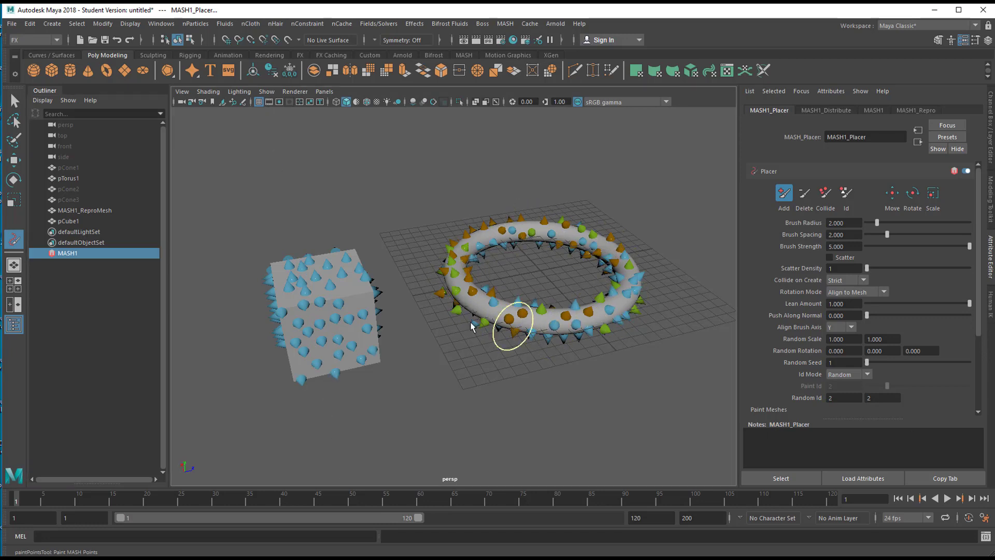
alt+drag(562, 358, 555, 255)
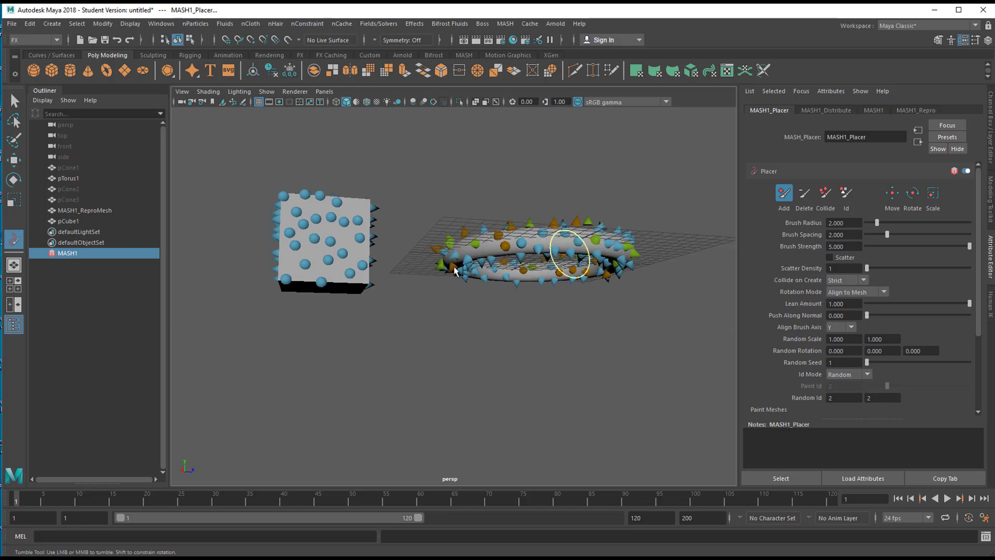
mouse_move(356, 273)
mouse_down()
mouse_move(331, 331)
mouse_move(399, 322)
mouse_move(414, 290)
mouse_up()
alt+drag(489, 271, 588, 280)
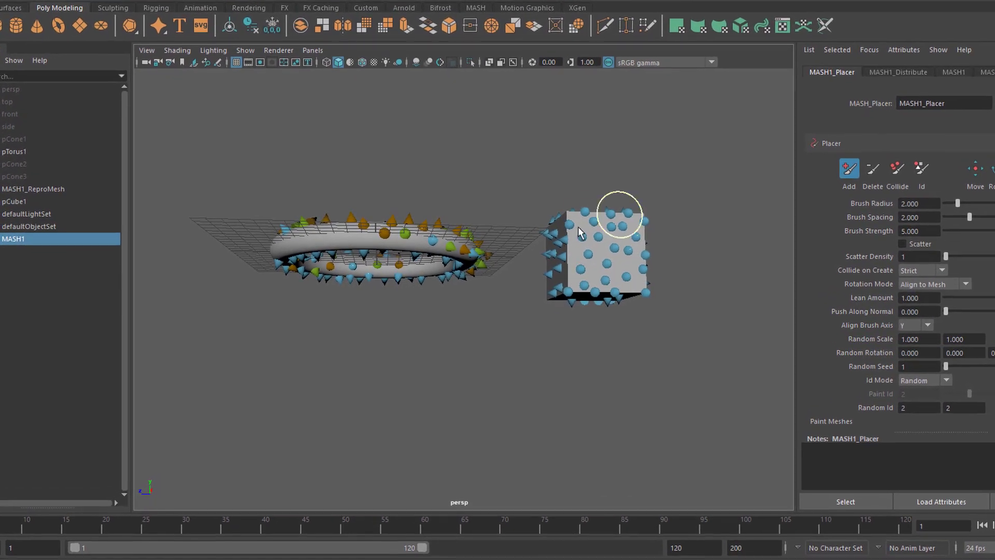
alt+drag(596, 235, 617, 252)
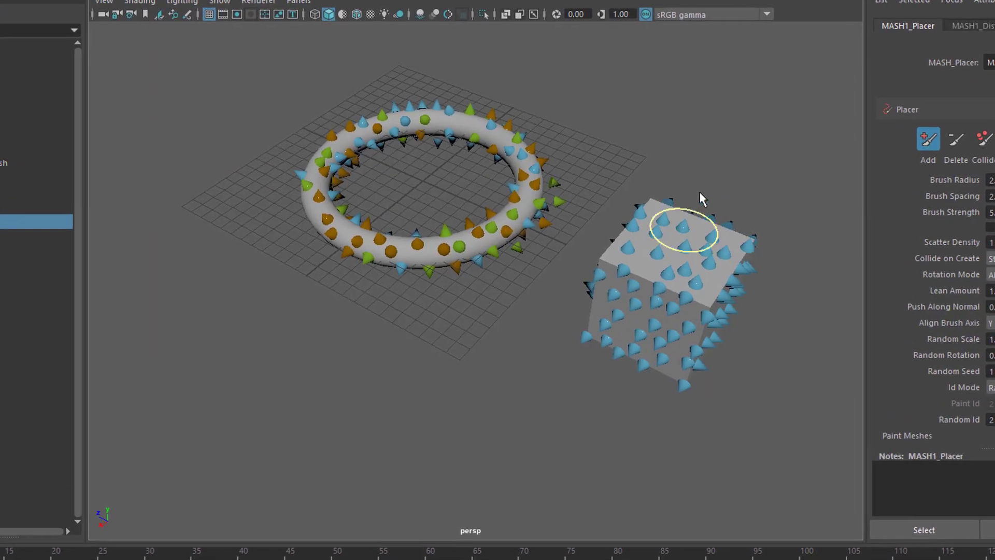
alt+drag(681, 350, 344, 405)
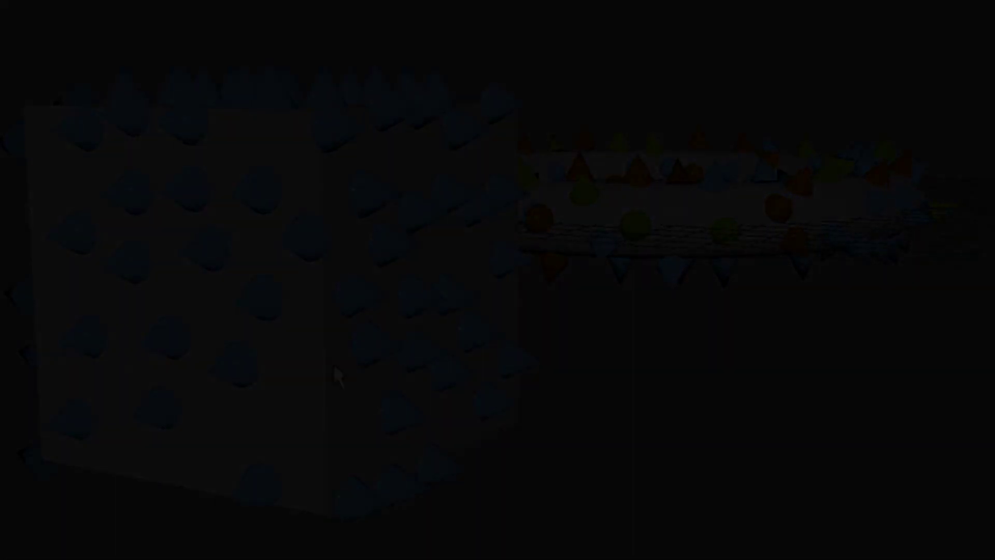